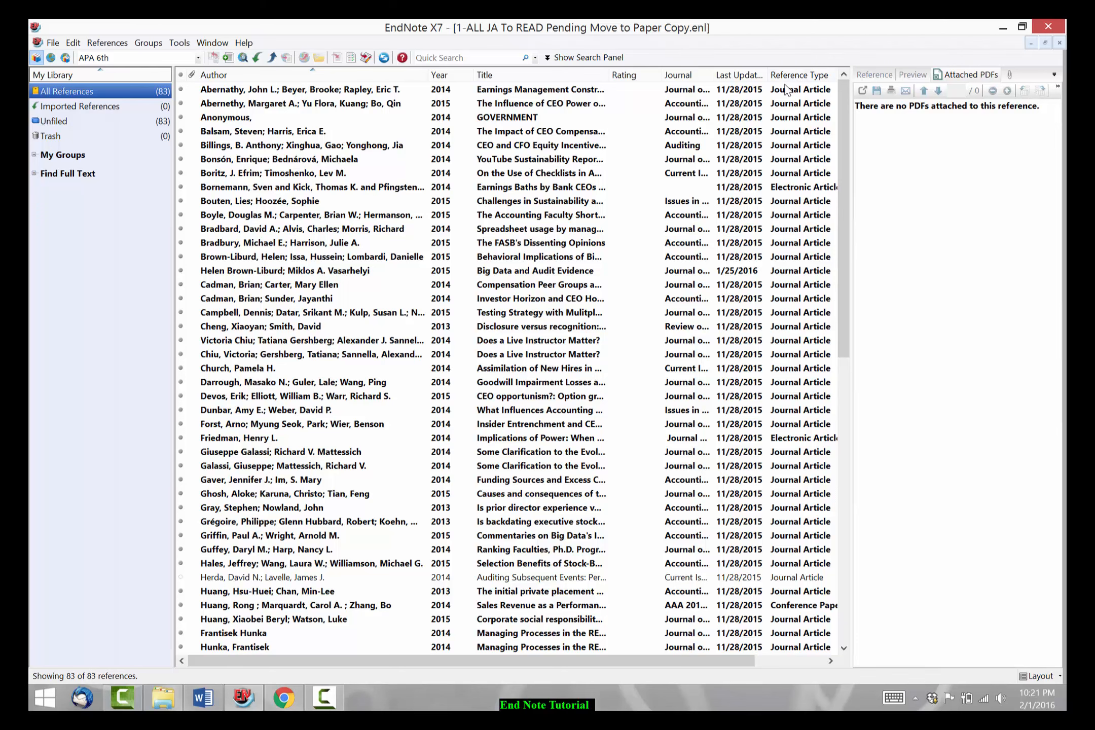
- Switch to Chrome, close the leftover "Request completed" tabs and return to the ProQuest article page
{"action": "left_click", "coordinate": [284, 698]}
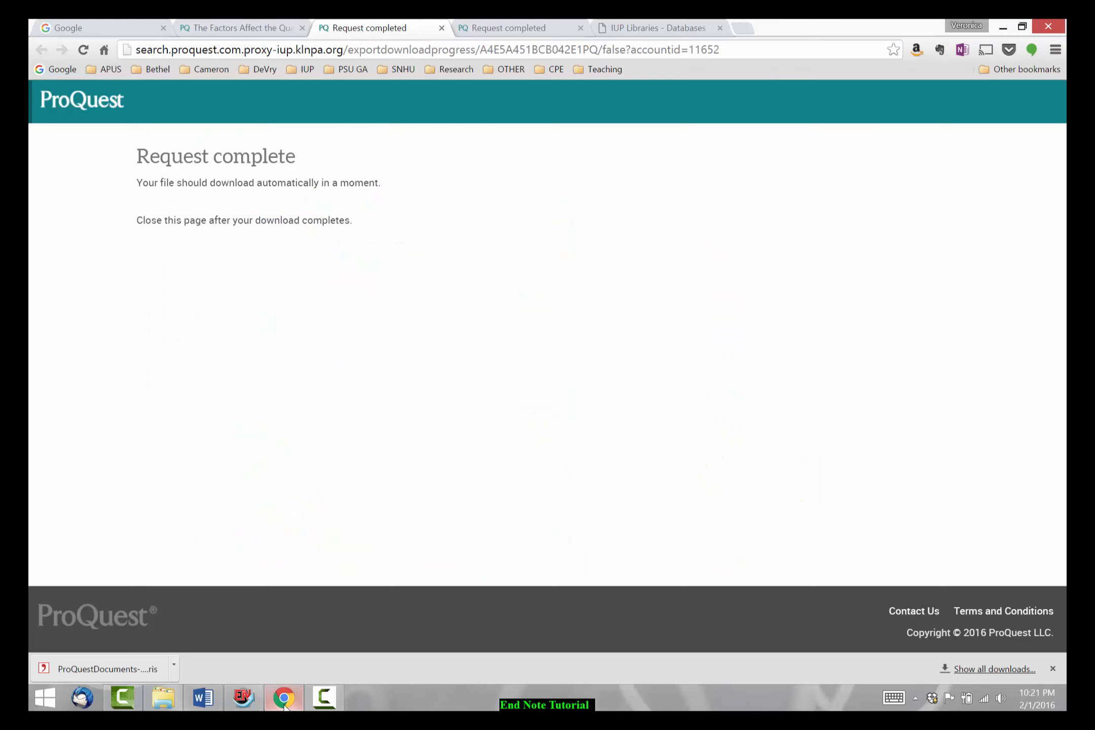
{"action": "left_click", "coordinate": [440, 28]}
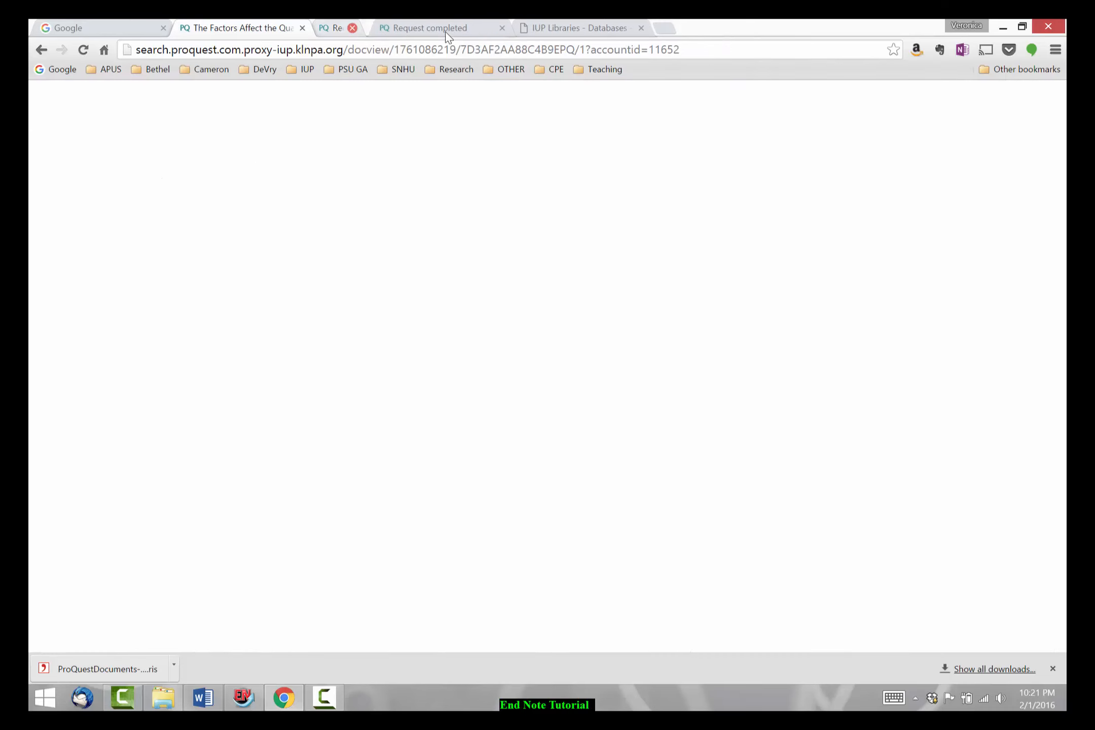
{"action": "left_click", "coordinate": [510, 27]}
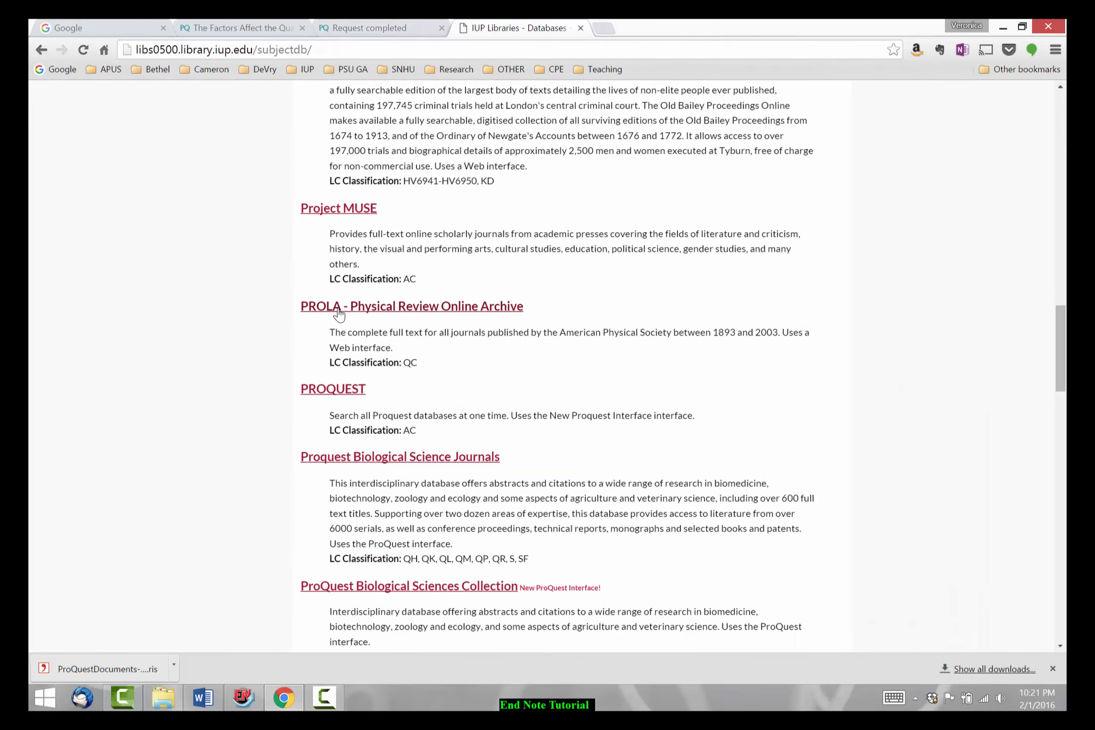
{"action": "left_click", "coordinate": [441, 28]}
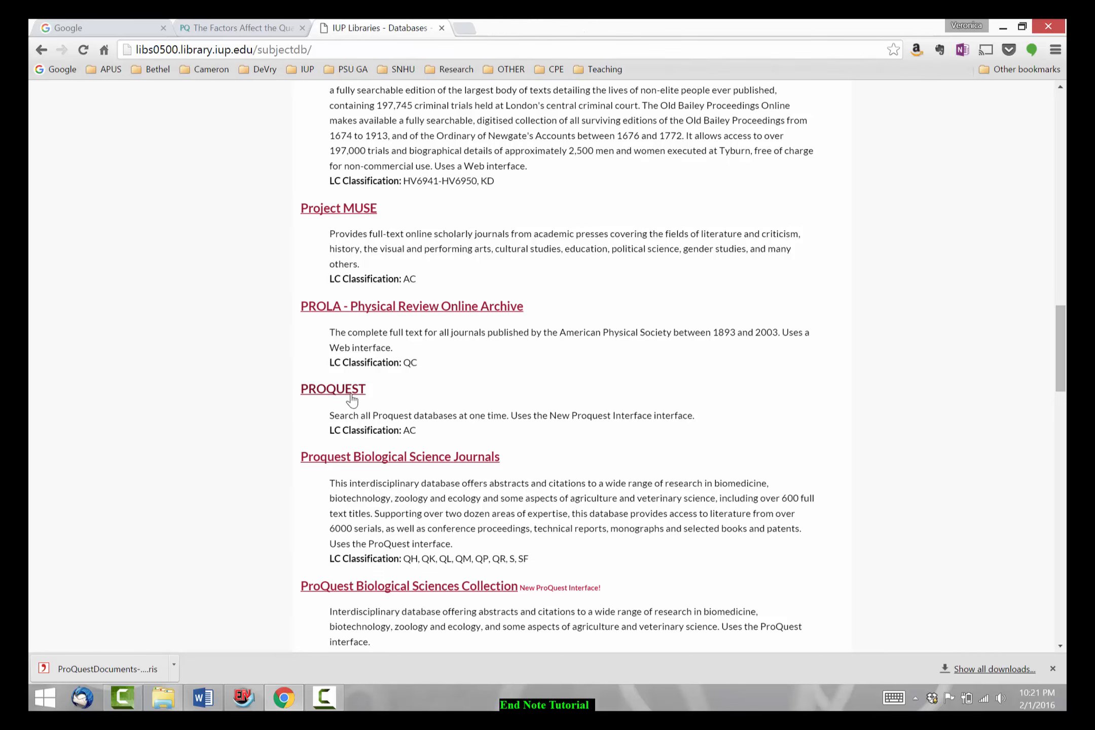
{"action": "left_click", "coordinate": [256, 28]}
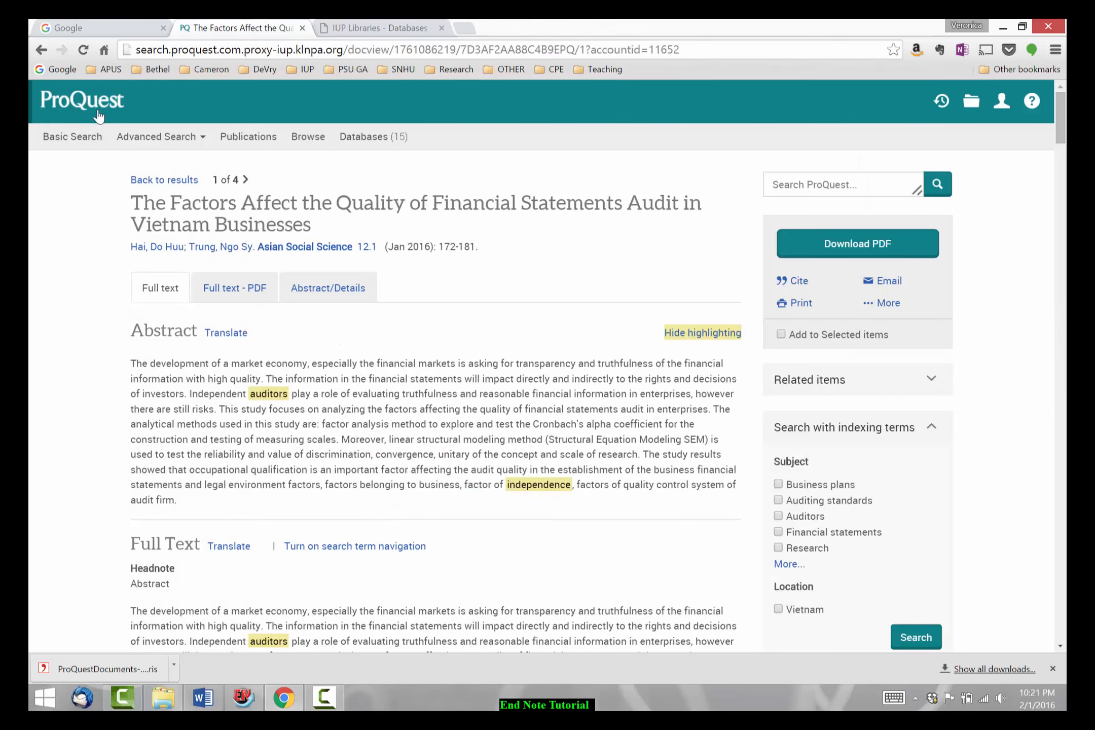
- Open ProQuest's advanced search for "auditor and independence" and set a specific publication date range starting December 2015
{"action": "left_click", "coordinate": [76, 140]}
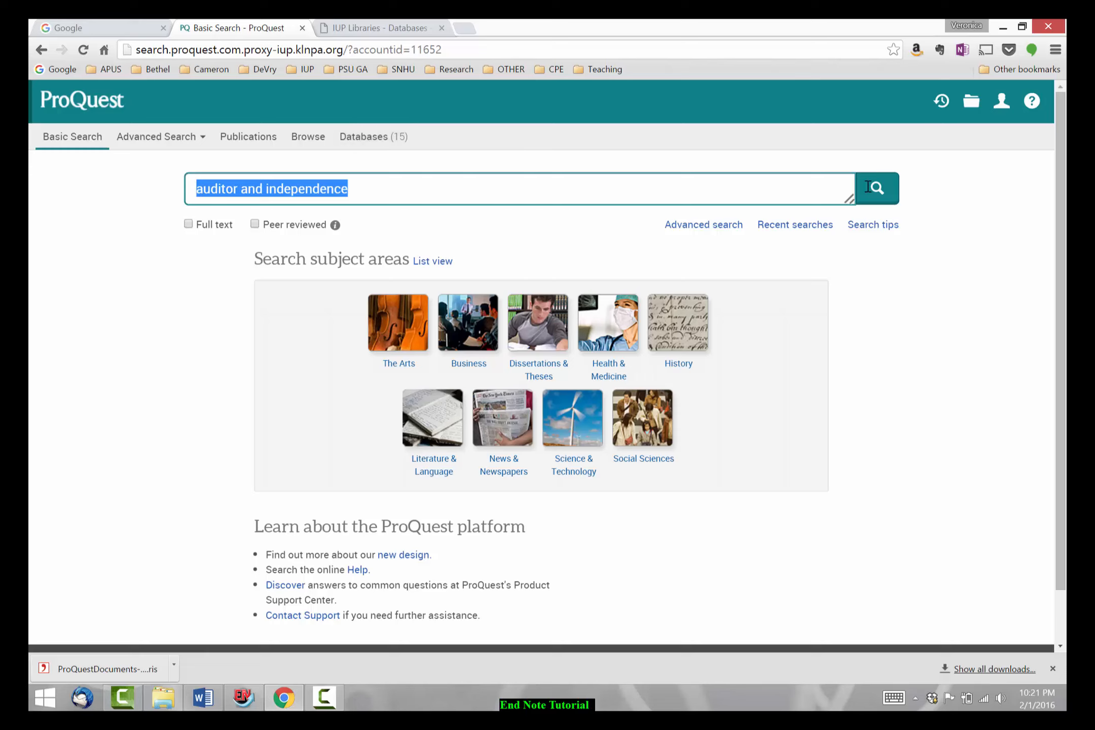
{"action": "left_click", "coordinate": [716, 229]}
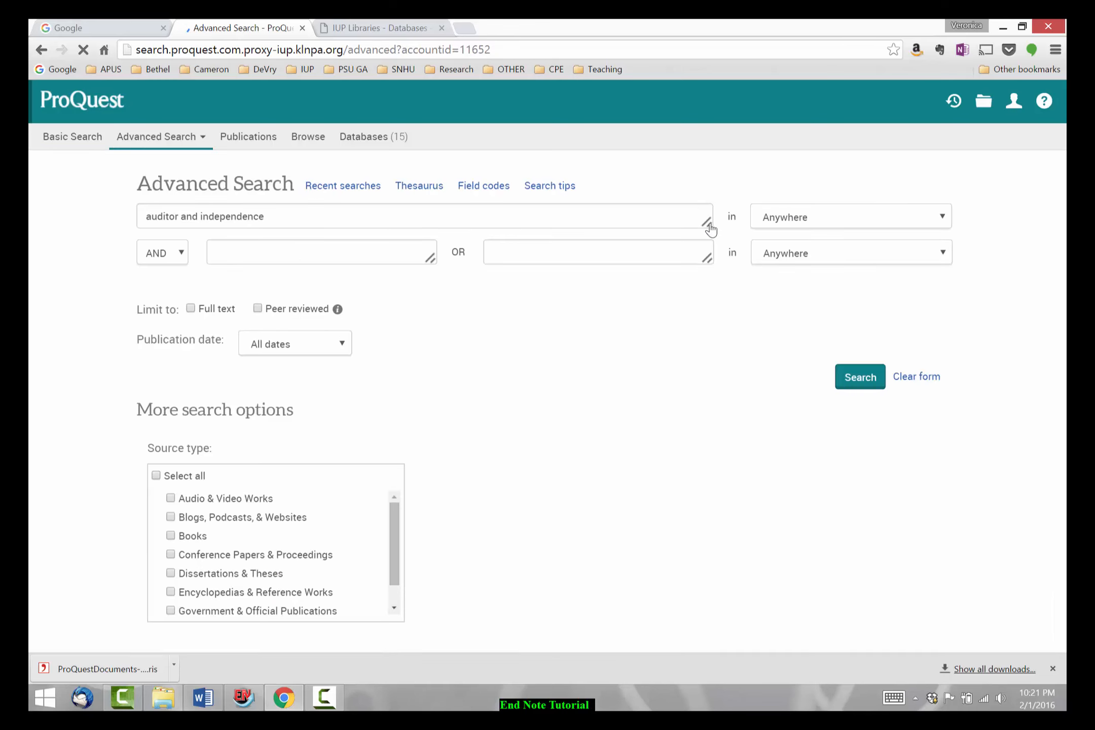
{"action": "left_click", "coordinate": [307, 337]}
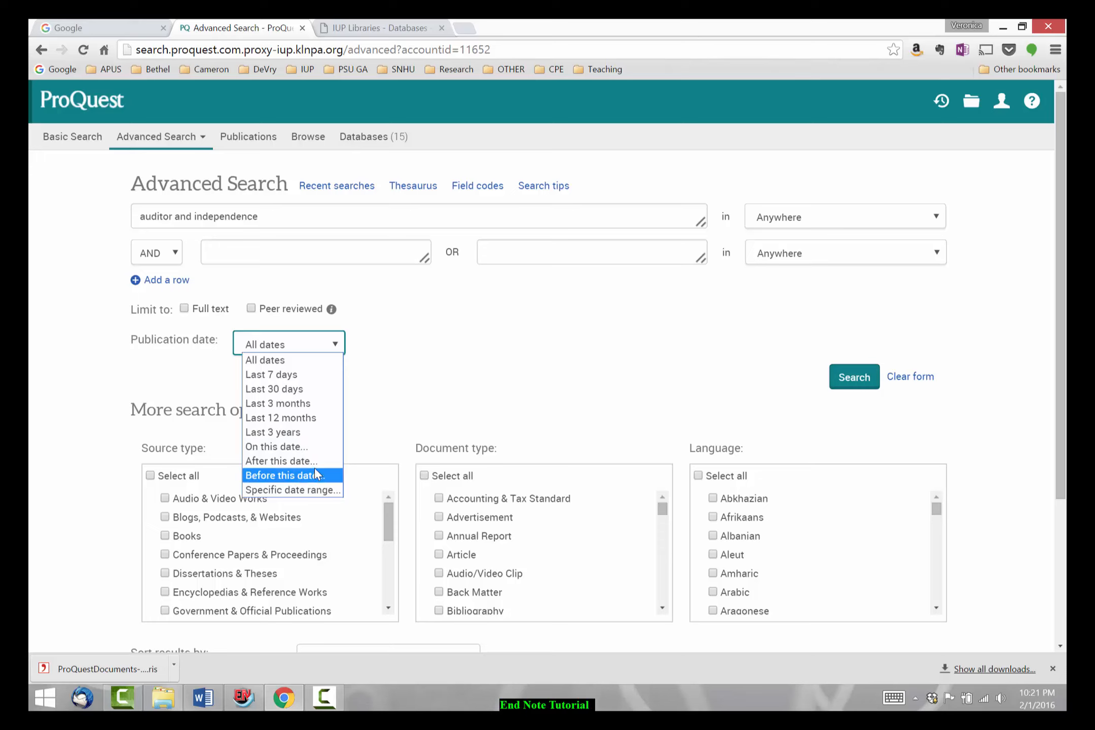
{"action": "left_click", "coordinate": [319, 489]}
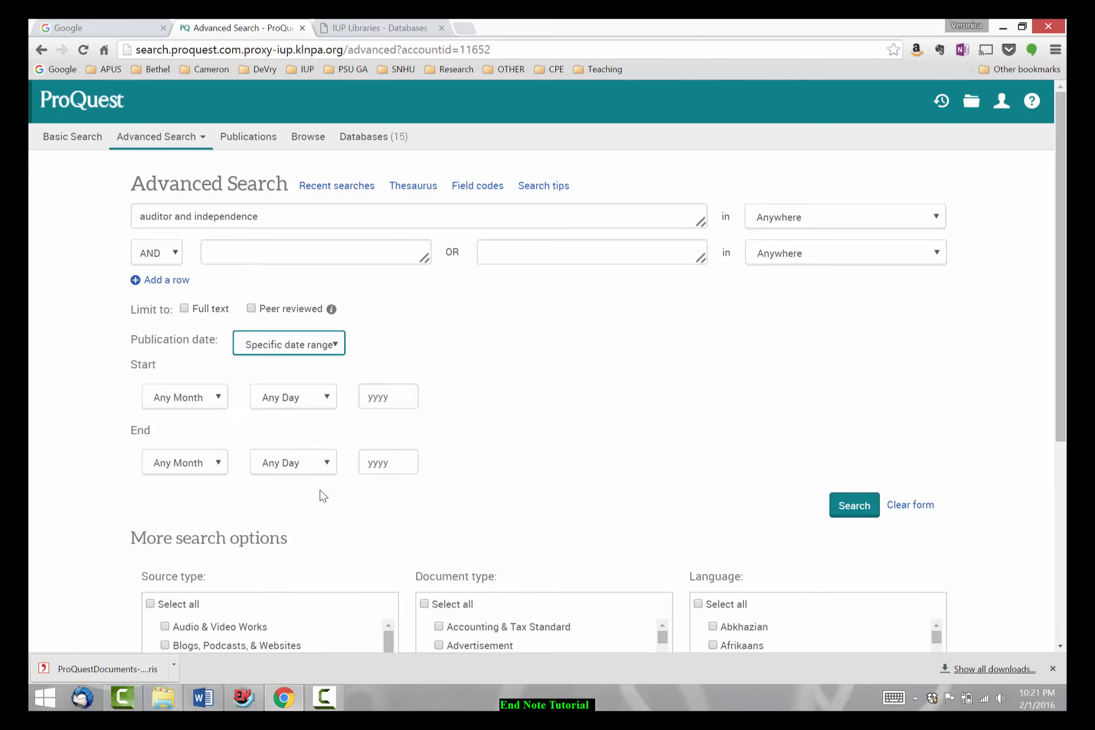
{"action": "left_click", "coordinate": [215, 398]}
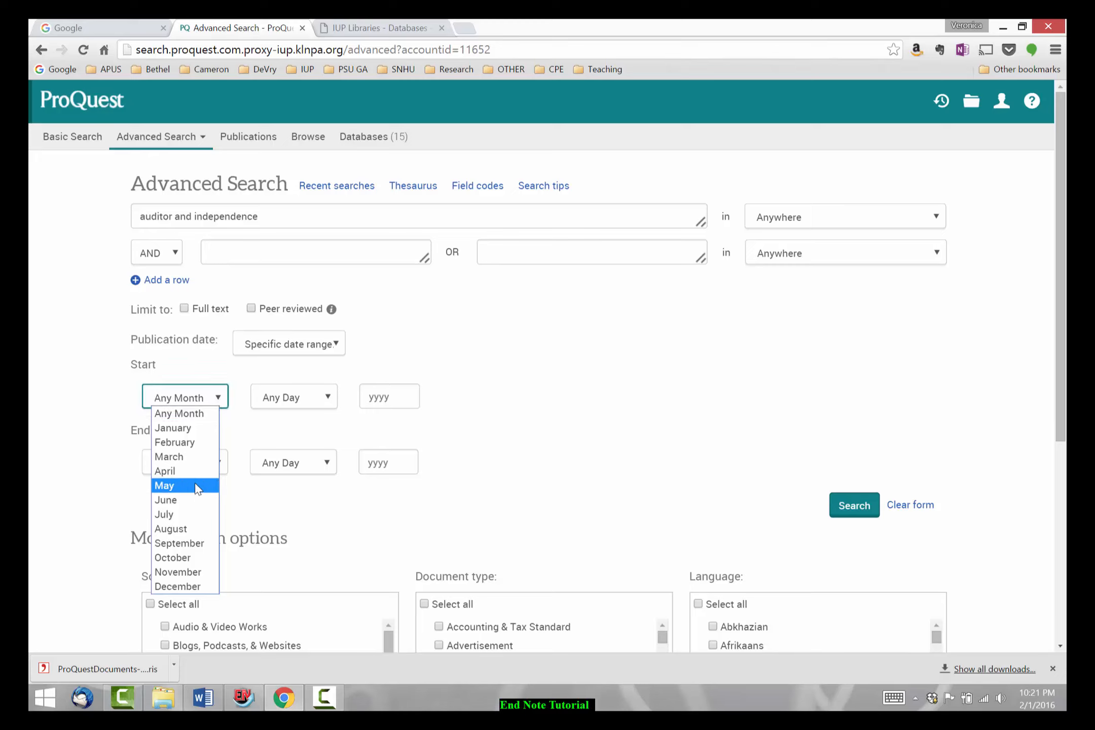
{"action": "left_click", "coordinate": [197, 587]}
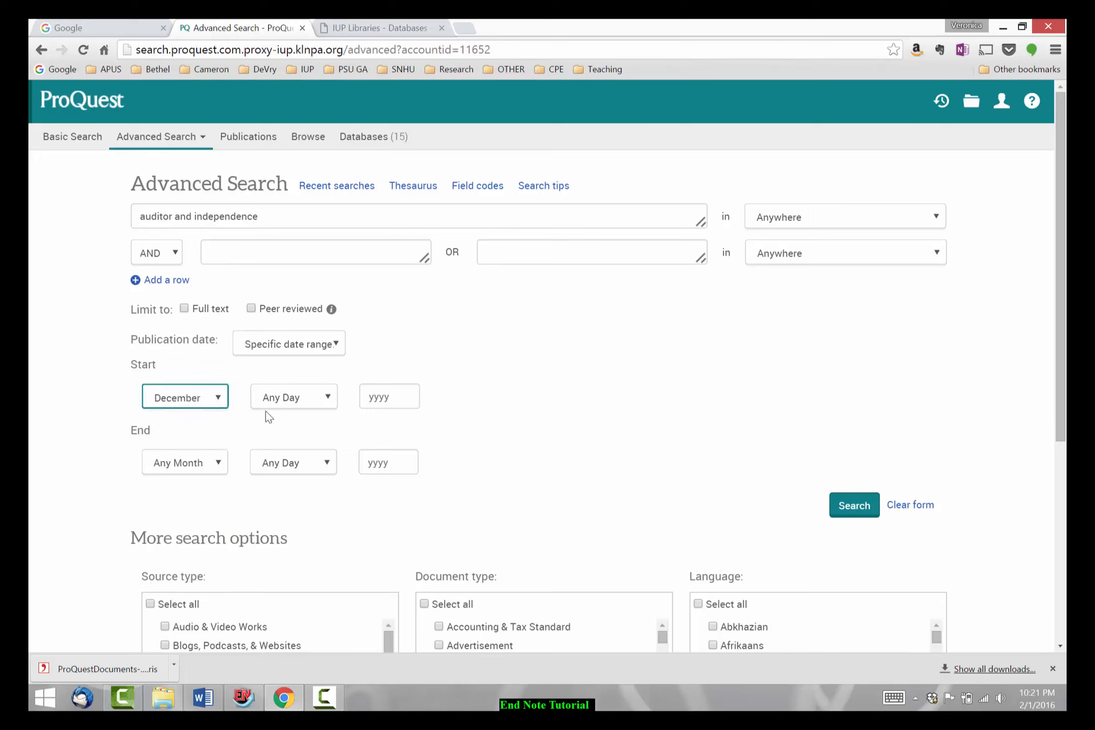
{"action": "left_click", "coordinate": [389, 387]}
{"action": "type", "text": "2015"}
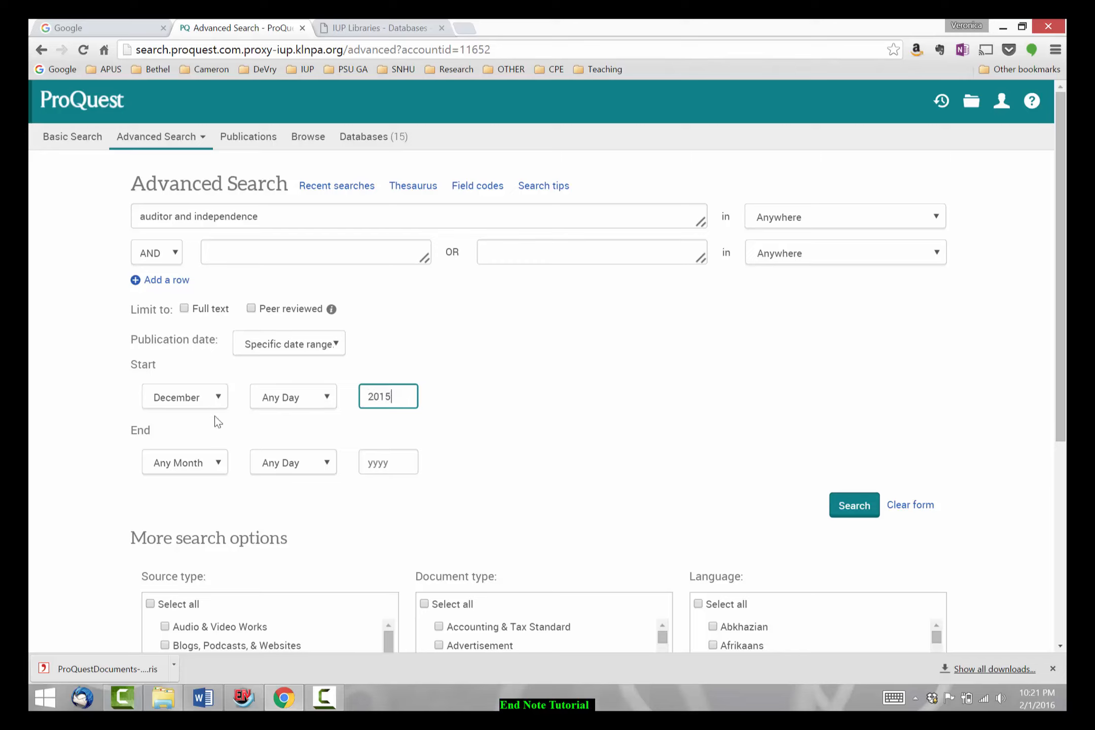
- Set the end of the publication date range to February 2016
{"action": "left_click", "coordinate": [198, 462]}
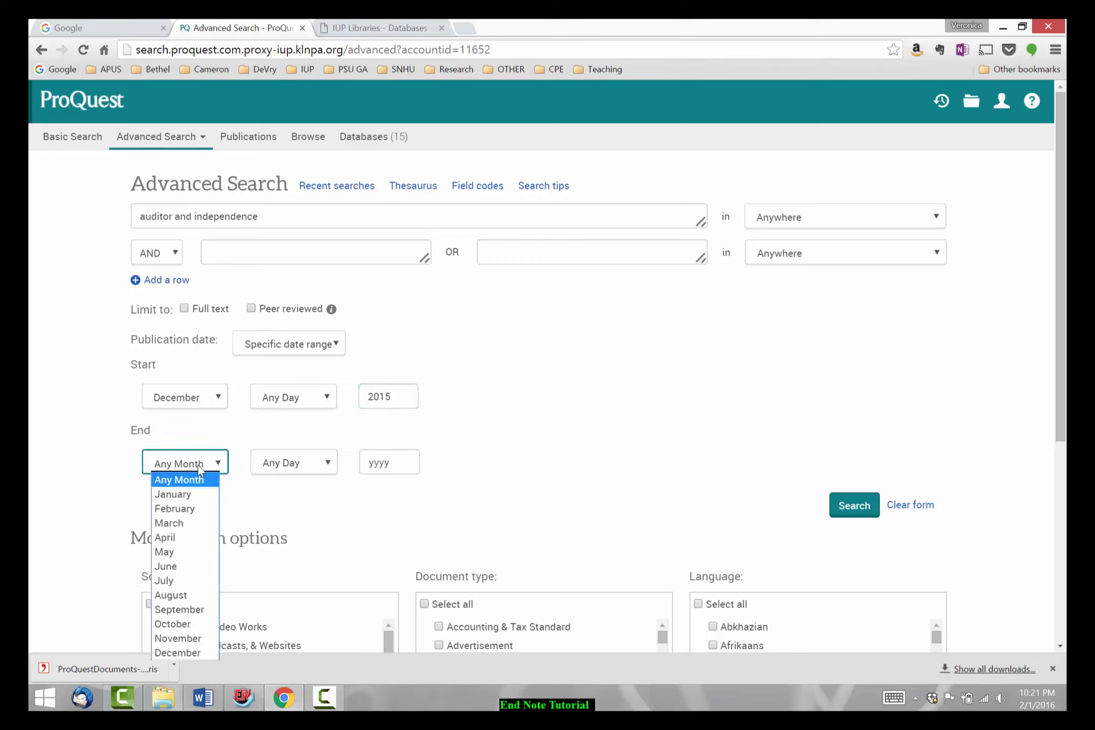
{"action": "left_click", "coordinate": [197, 509]}
{"action": "left_click", "coordinate": [372, 464]}
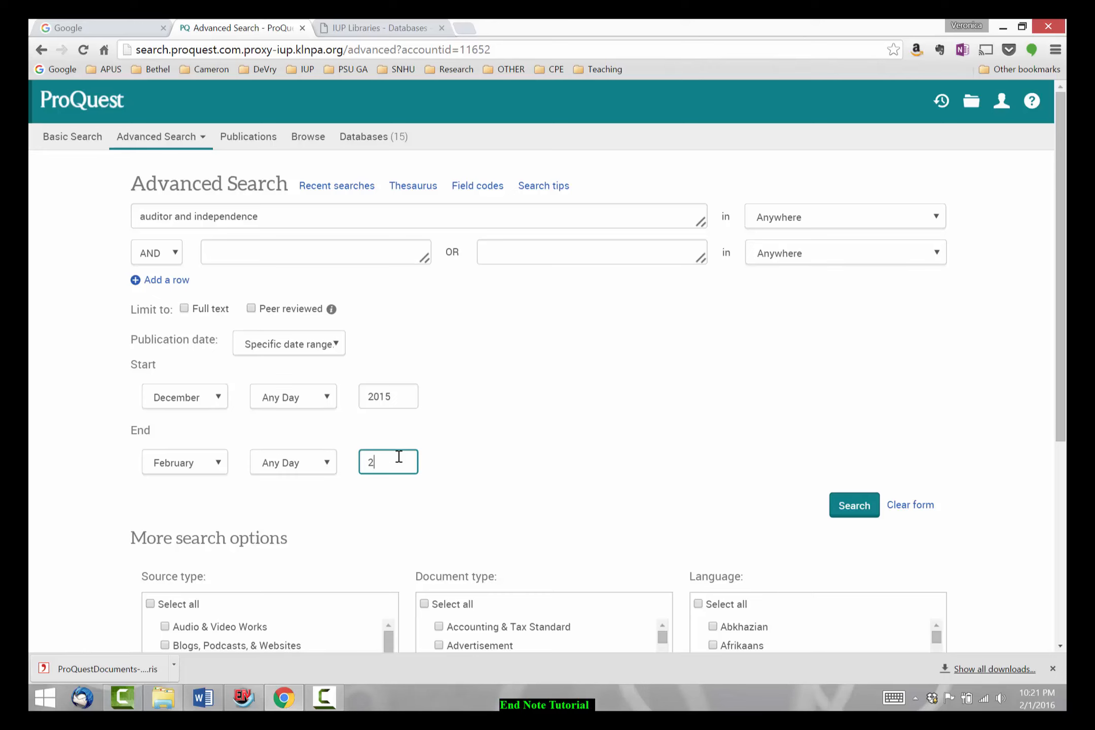
{"action": "type", "text": "2016"}
- Look through the available document types without choosing any, and run the advanced search
{"action": "scroll", "coordinate": [371, 429], "scroll_direction": "down", "scroll_amount": 3}
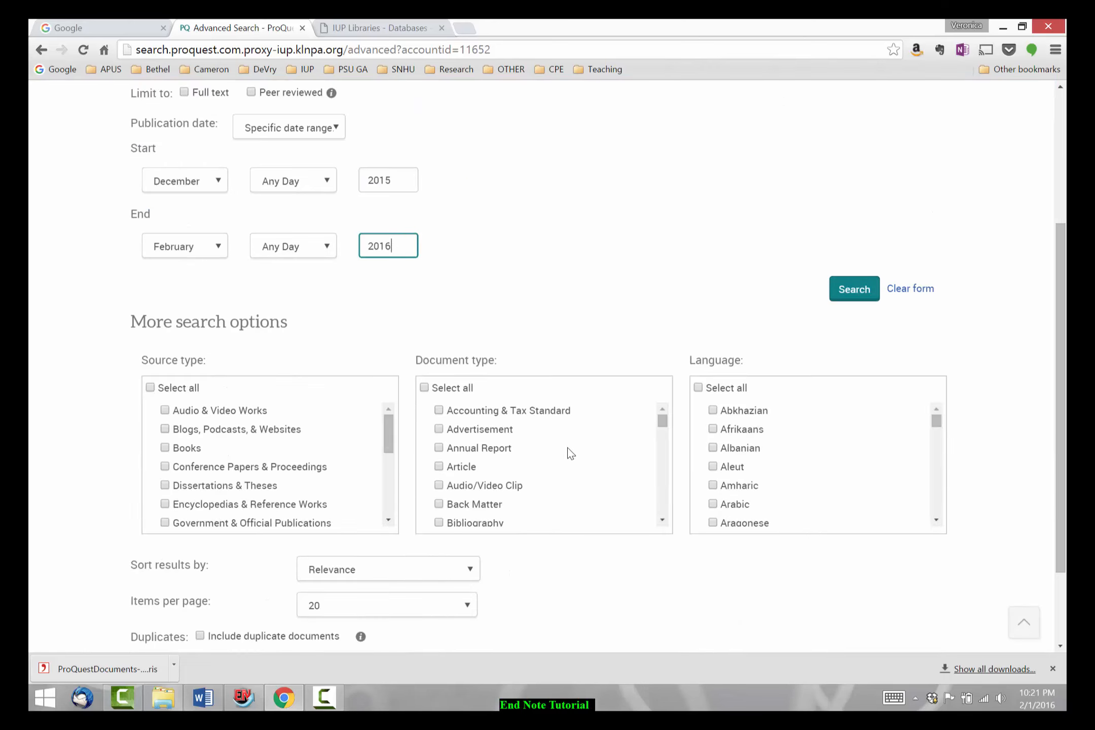
{"action": "scroll", "coordinate": [565, 430], "scroll_direction": "up", "scroll_amount": 4}
{"action": "scroll", "coordinate": [567, 428], "scroll_direction": "down", "scroll_amount": 8}
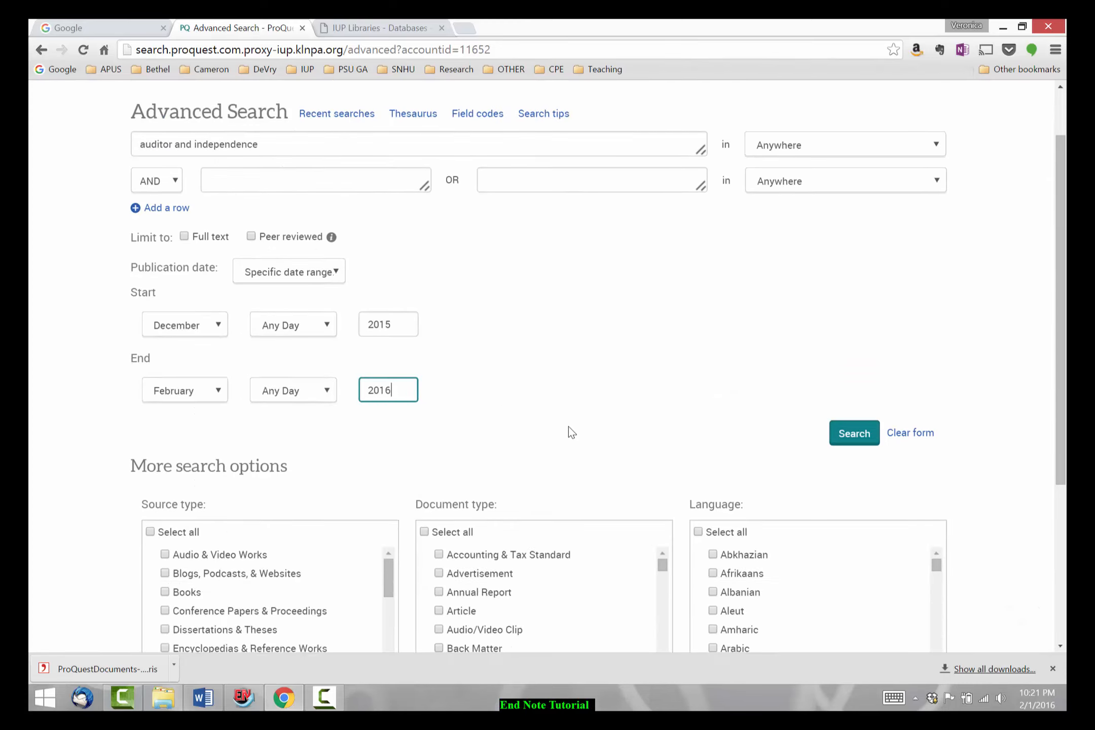
{"action": "scroll", "coordinate": [574, 428], "scroll_direction": "down", "scroll_amount": 4}
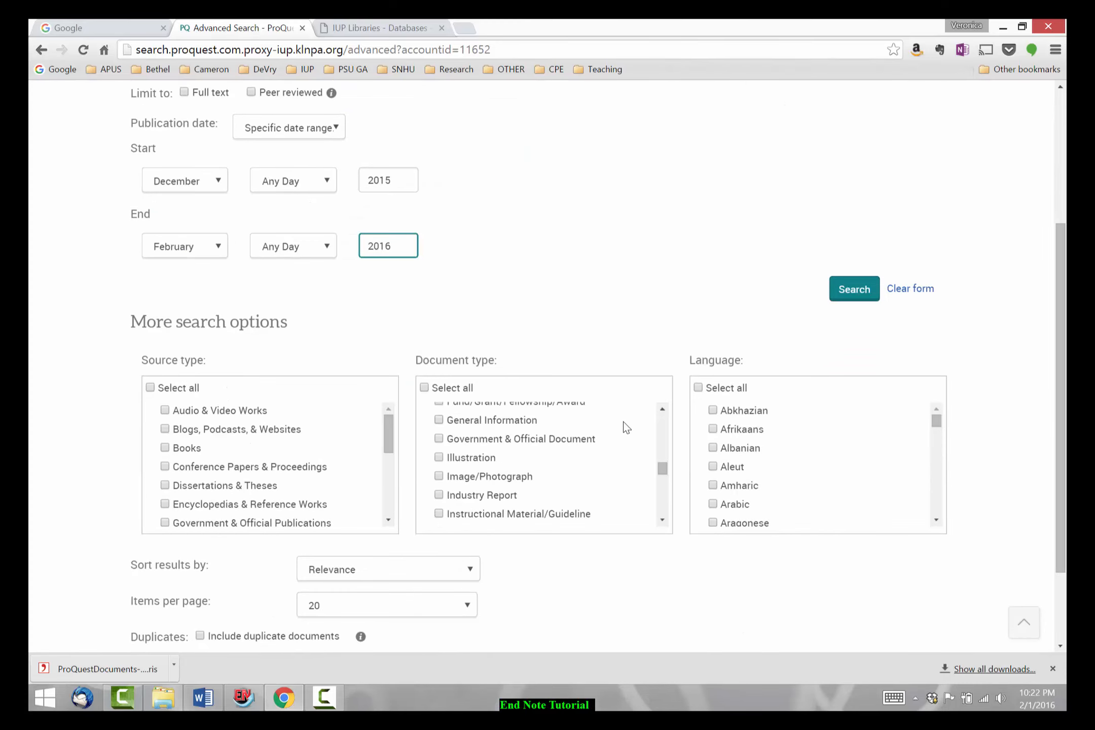
{"action": "scroll", "coordinate": [627, 427], "scroll_direction": "down", "scroll_amount": 3}
{"action": "mouse_move", "coordinate": [662, 478]}
{"action": "left_mouse_down"}
{"action": "mouse_move", "coordinate": [663, 519]}
{"action": "mouse_move", "coordinate": [668, 476]}
{"action": "left_mouse_up"}
{"action": "scroll", "coordinate": [665, 474], "scroll_direction": "down", "scroll_amount": 5}
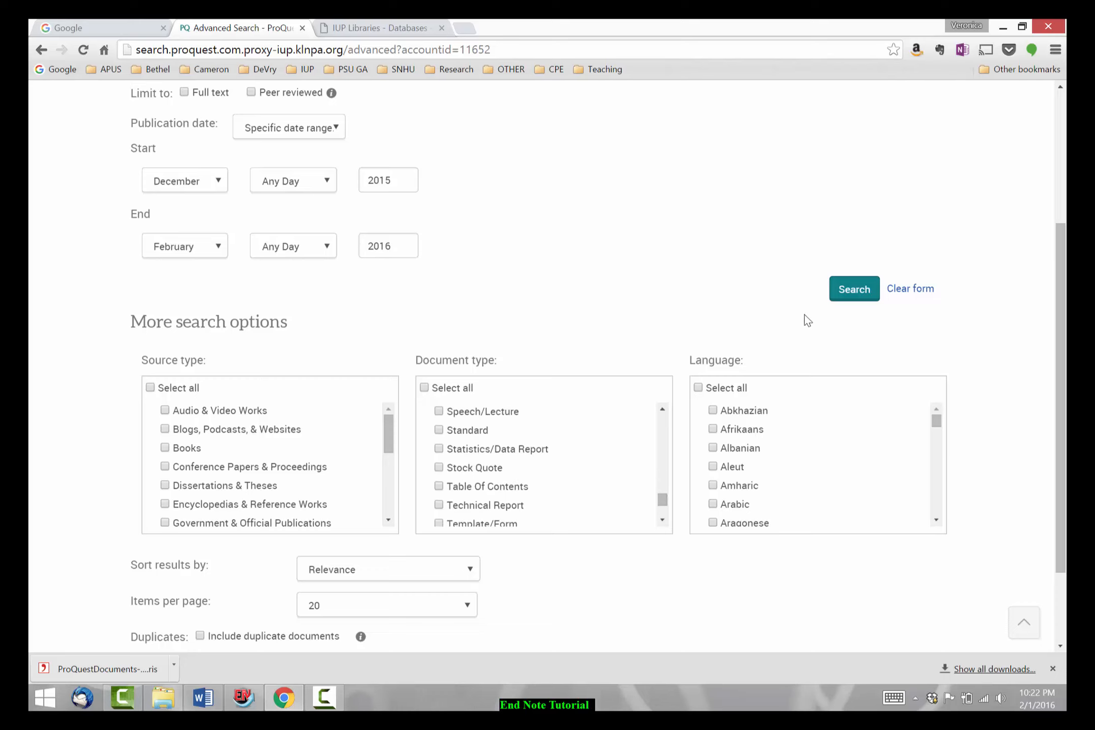
{"action": "left_click", "coordinate": [864, 290]}
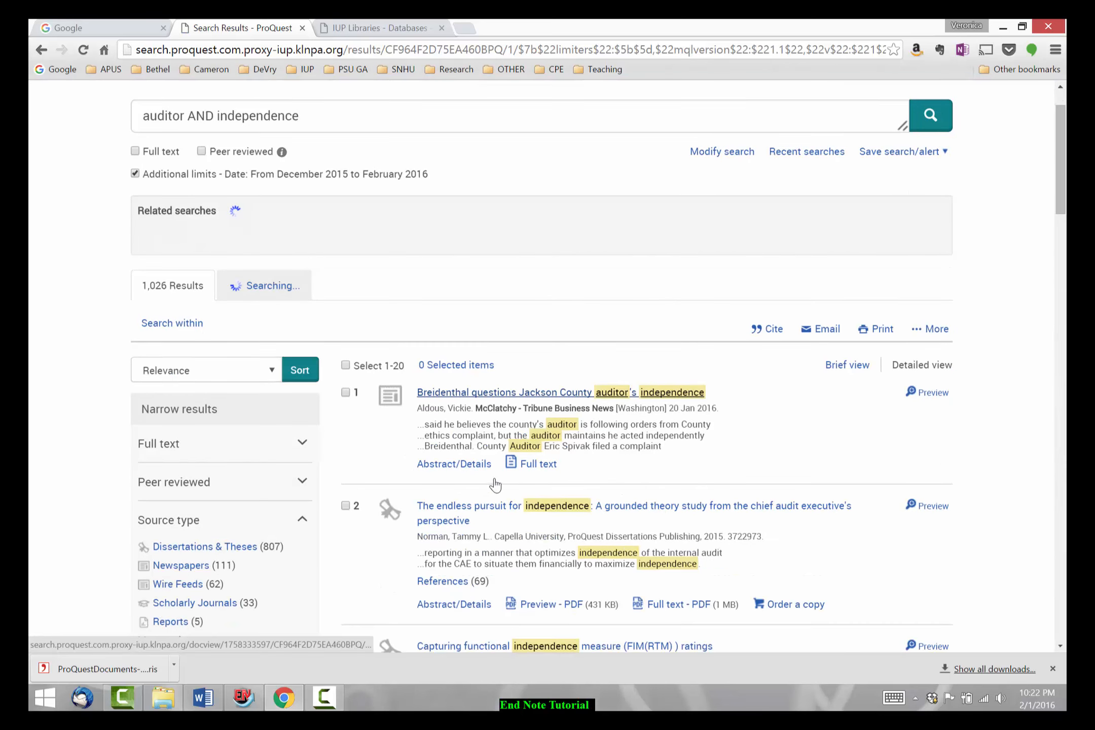
- Narrow the search results to scholarly journals with full text included
{"action": "scroll", "coordinate": [482, 476], "scroll_direction": "down", "scroll_amount": 5}
{"action": "scroll", "coordinate": [477, 474], "scroll_direction": "down", "scroll_amount": 1}
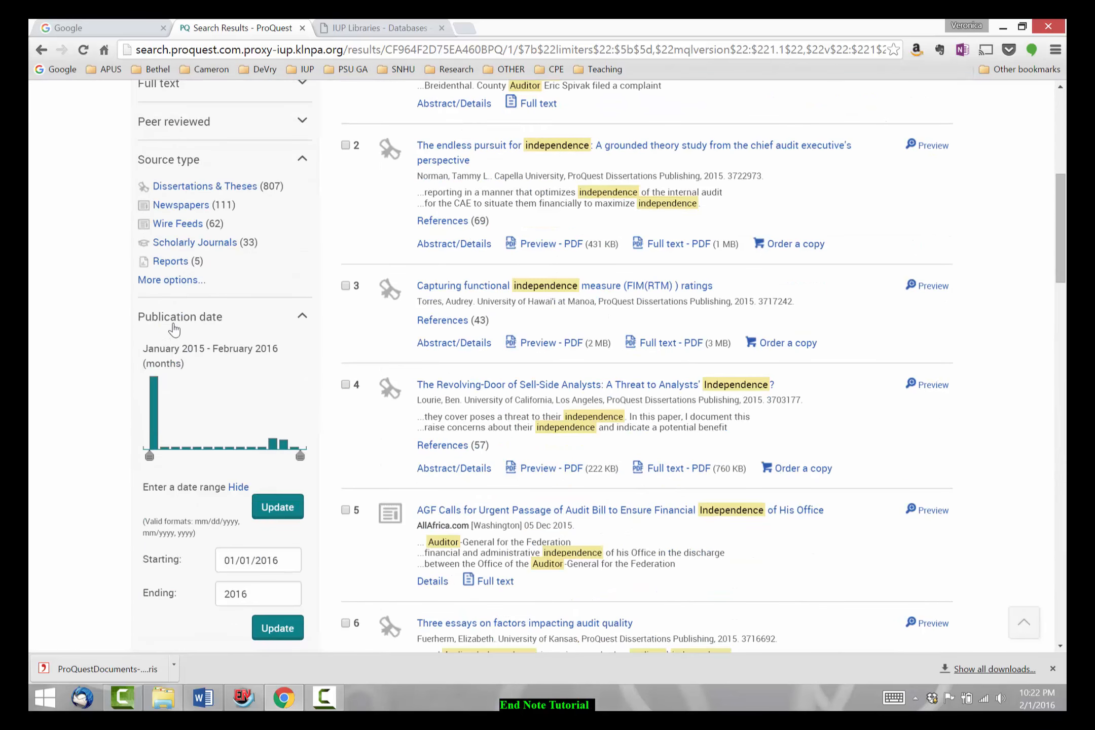
{"action": "left_click", "coordinate": [198, 243]}
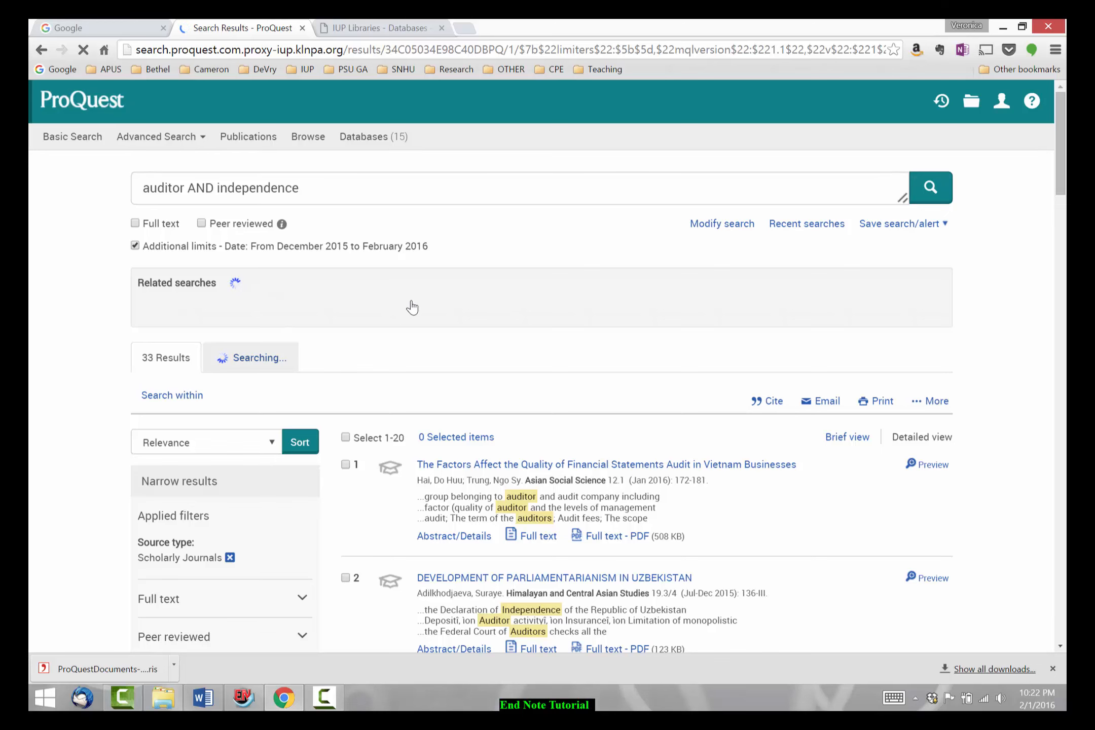
{"action": "scroll", "coordinate": [421, 295], "scroll_direction": "down", "scroll_amount": 2}
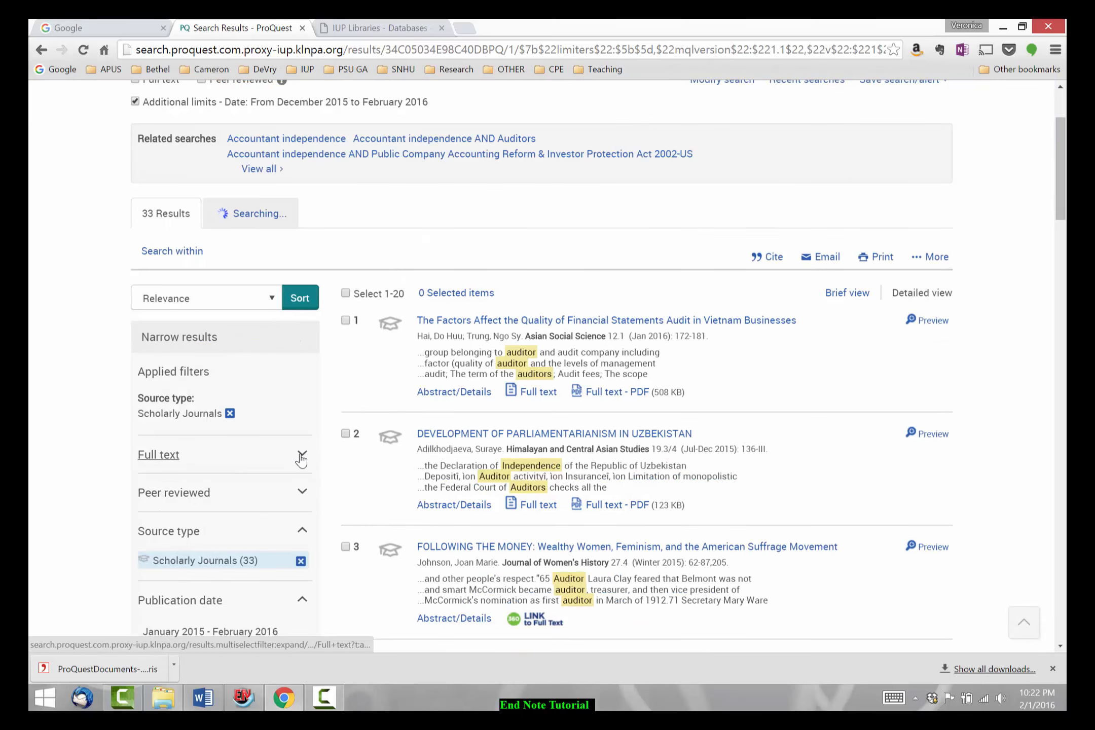
{"action": "left_click", "coordinate": [172, 456]}
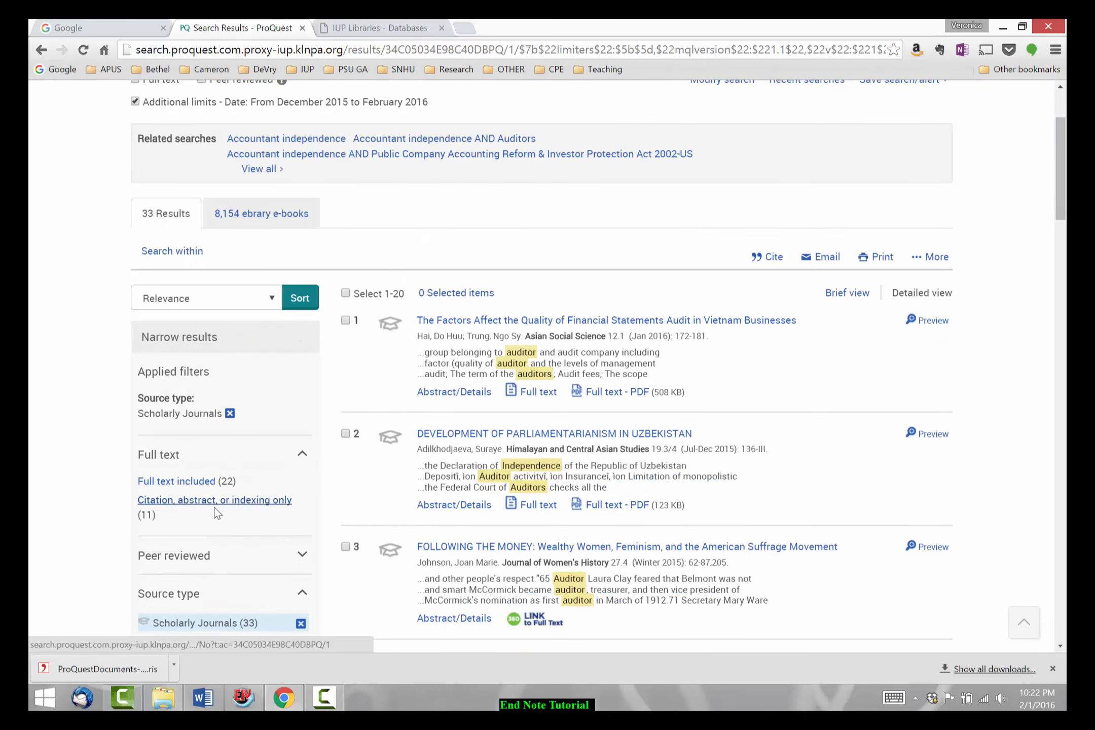
{"action": "left_click", "coordinate": [206, 483]}
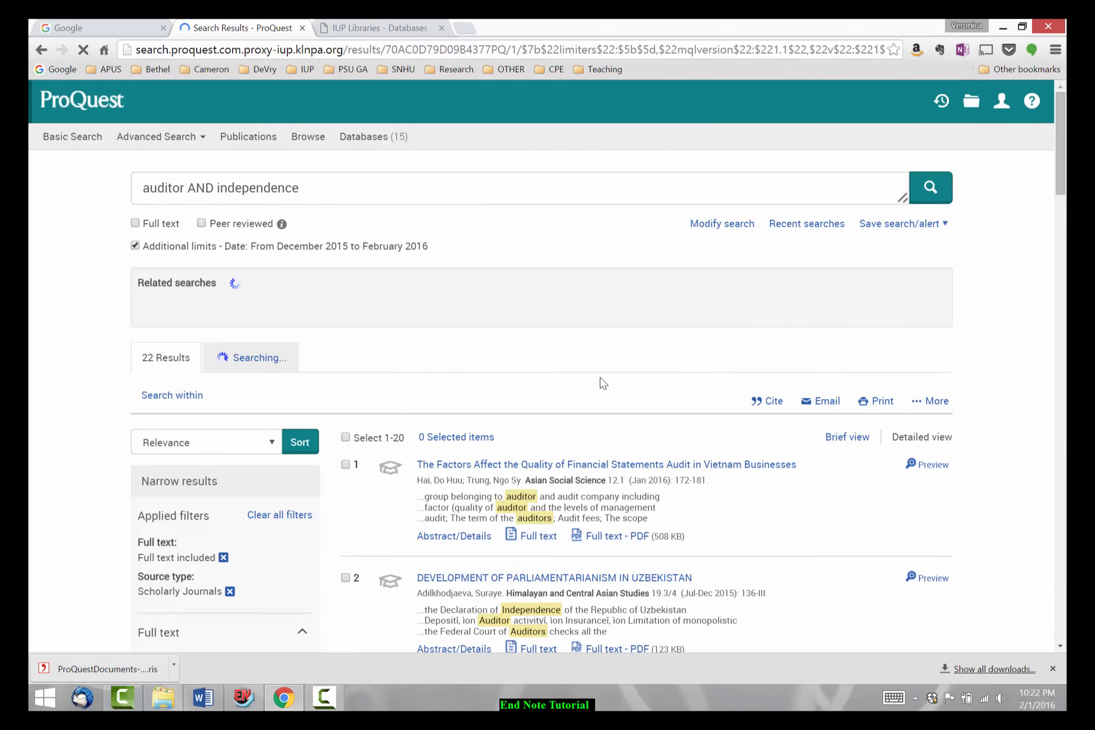
- Open the article "CEO Duality - An Explorative Study" from the results and skim its PDF
{"action": "scroll", "coordinate": [602, 384], "scroll_direction": "down", "scroll_amount": 3}
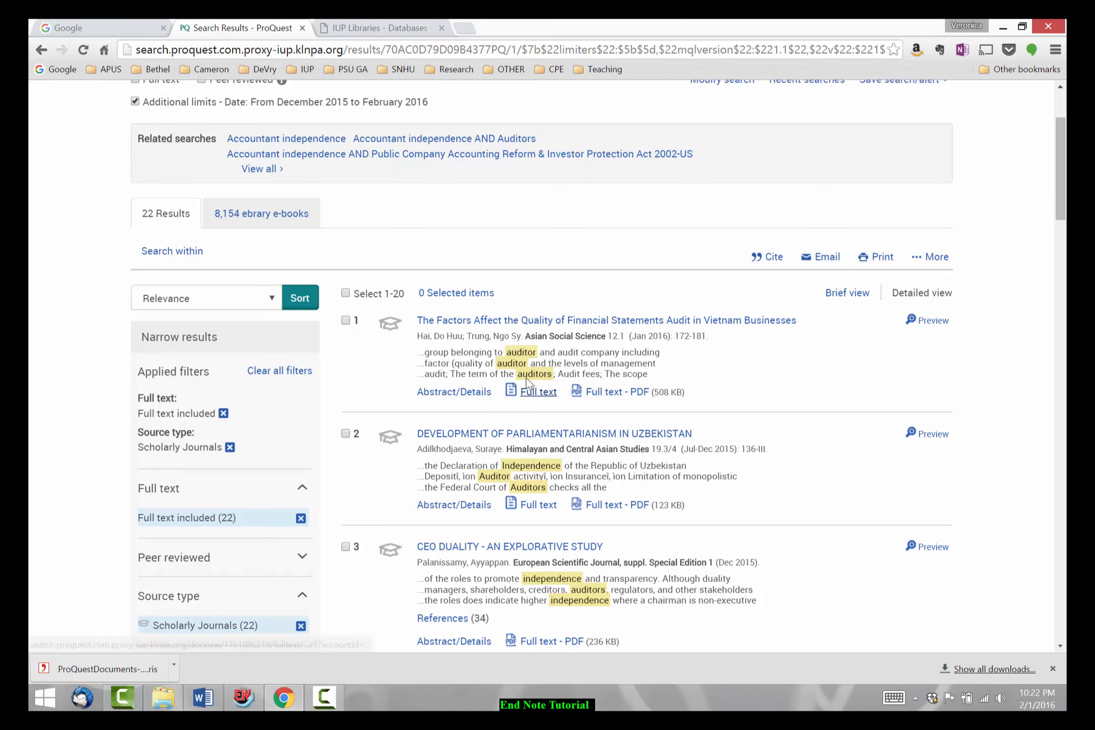
{"action": "scroll", "coordinate": [685, 374], "scroll_direction": "down", "scroll_amount": 3}
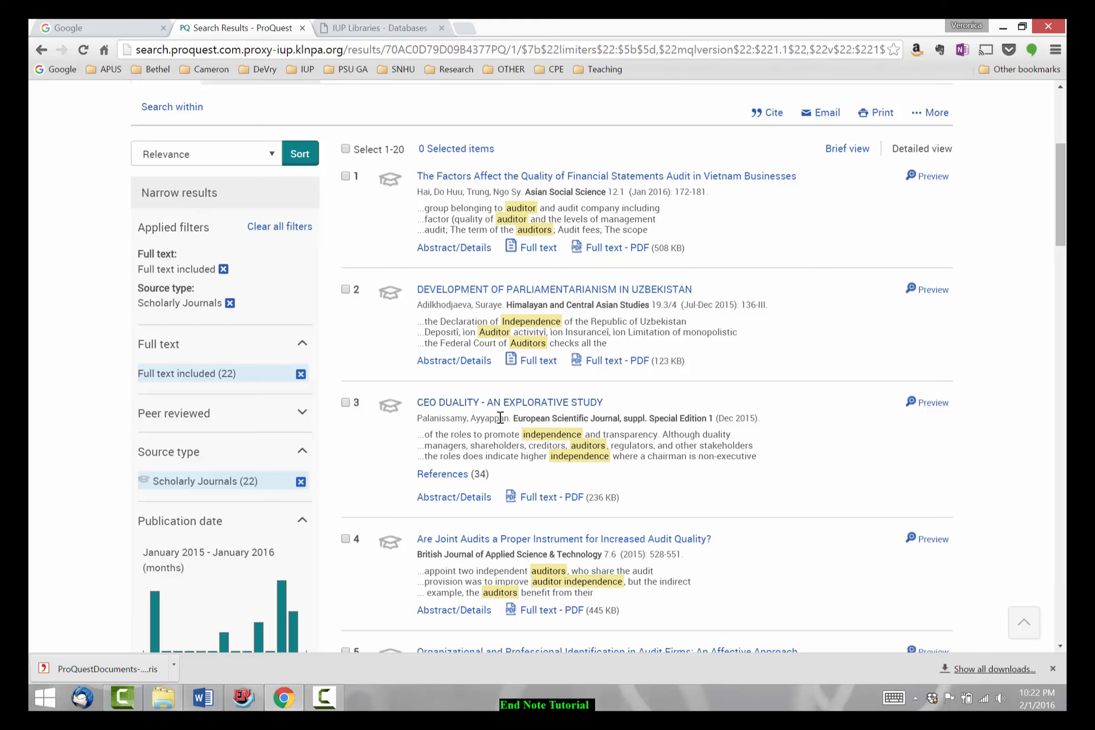
{"action": "left_click", "coordinate": [509, 403]}
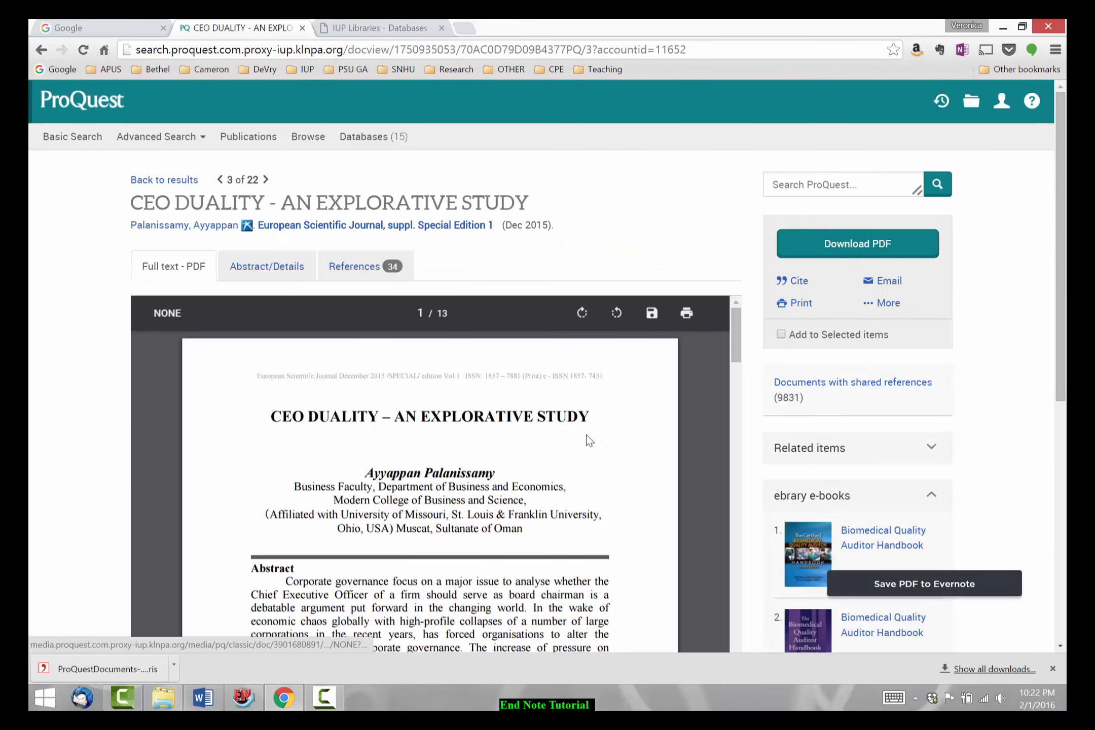
{"action": "scroll", "coordinate": [586, 434], "scroll_direction": "down", "scroll_amount": 10}
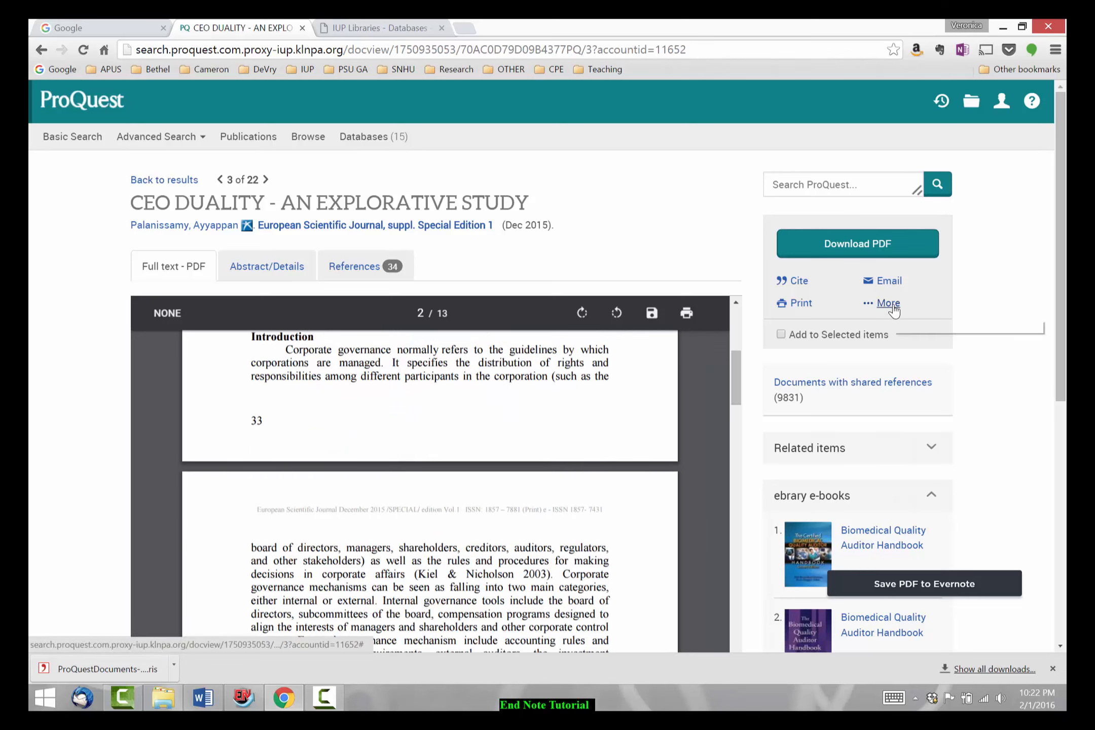
- Export the article's reference in RIS format for EndNote with citation, abstract and indexing as content
{"action": "left_click", "coordinate": [890, 306]}
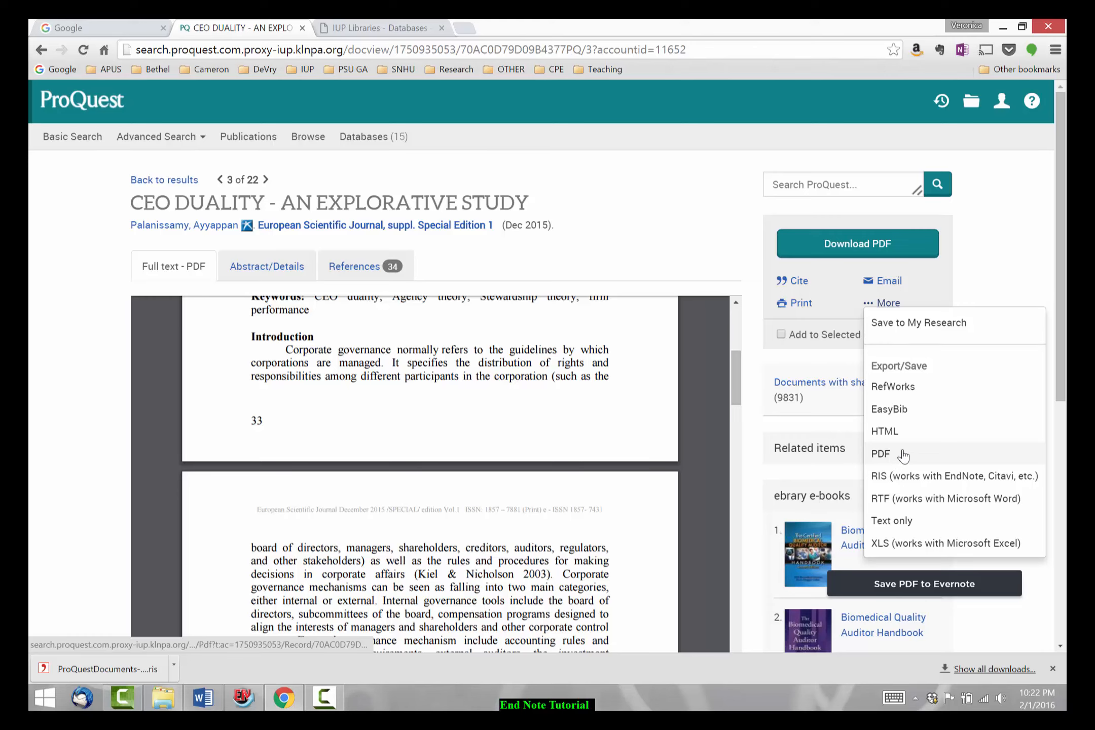
{"action": "left_click", "coordinate": [1001, 474]}
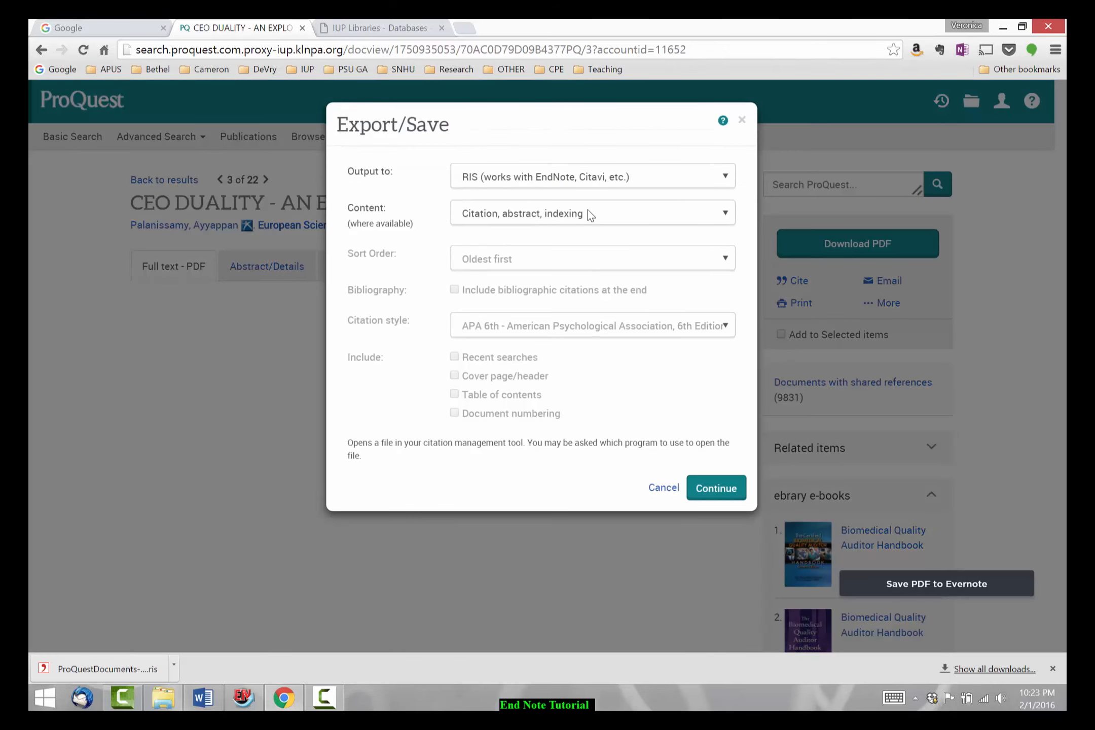
{"action": "left_click", "coordinate": [606, 212]}
{"action": "left_click", "coordinate": [605, 212]}
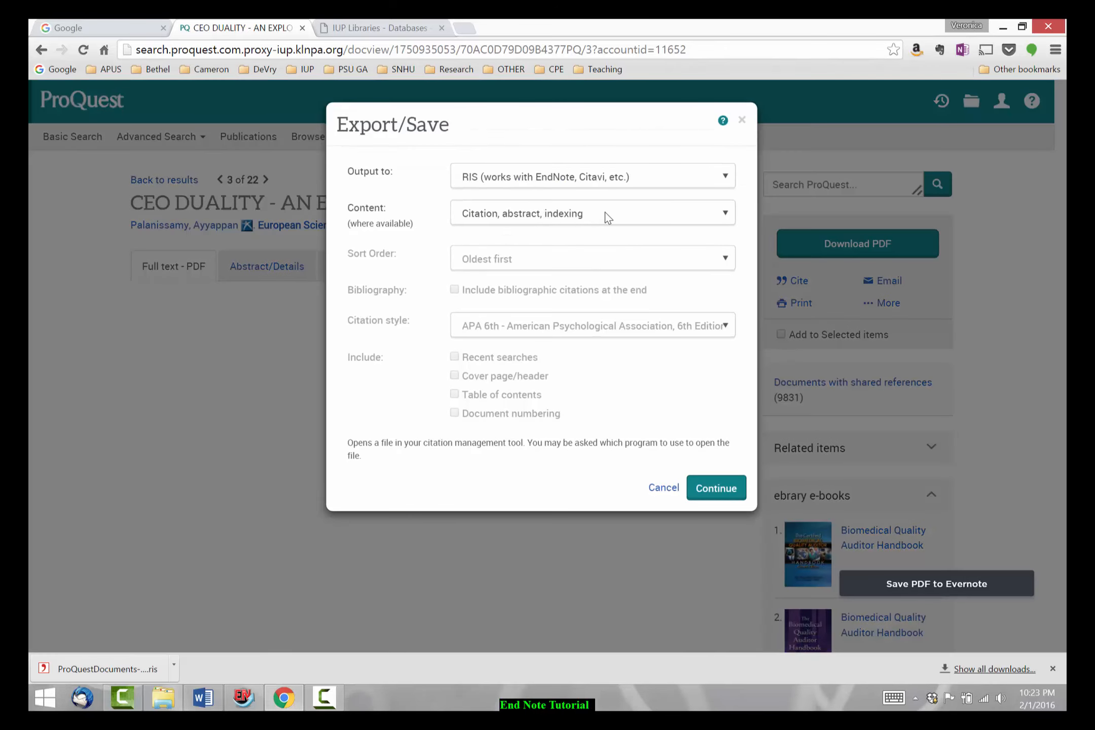
{"action": "left_click", "coordinate": [711, 490]}
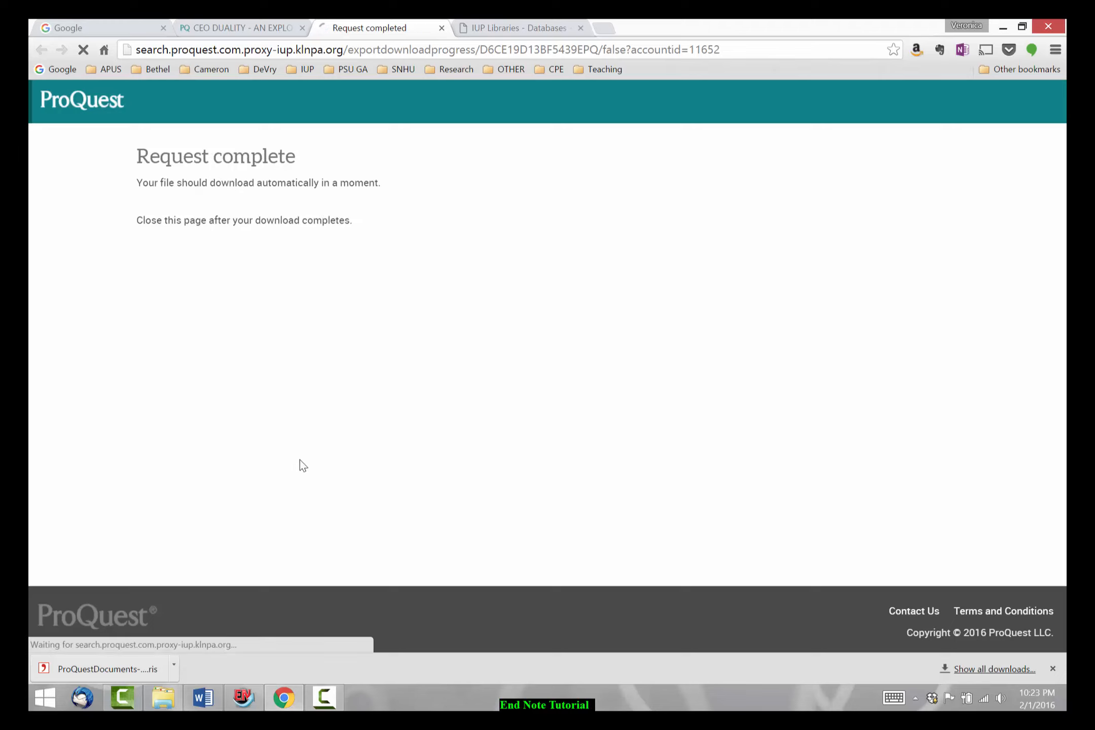
- Open the downloaded ProQuest RIS file in EndNote and display the imported reference's field details
{"action": "left_click", "coordinate": [163, 671]}
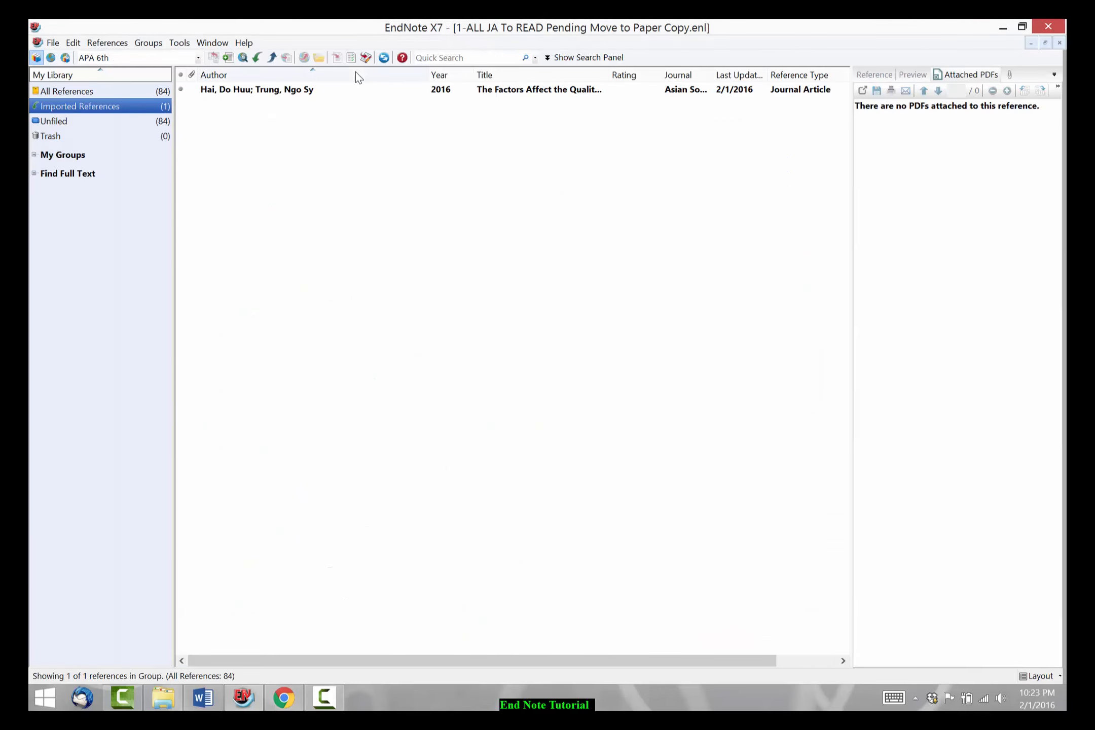
{"action": "left_click", "coordinate": [666, 91]}
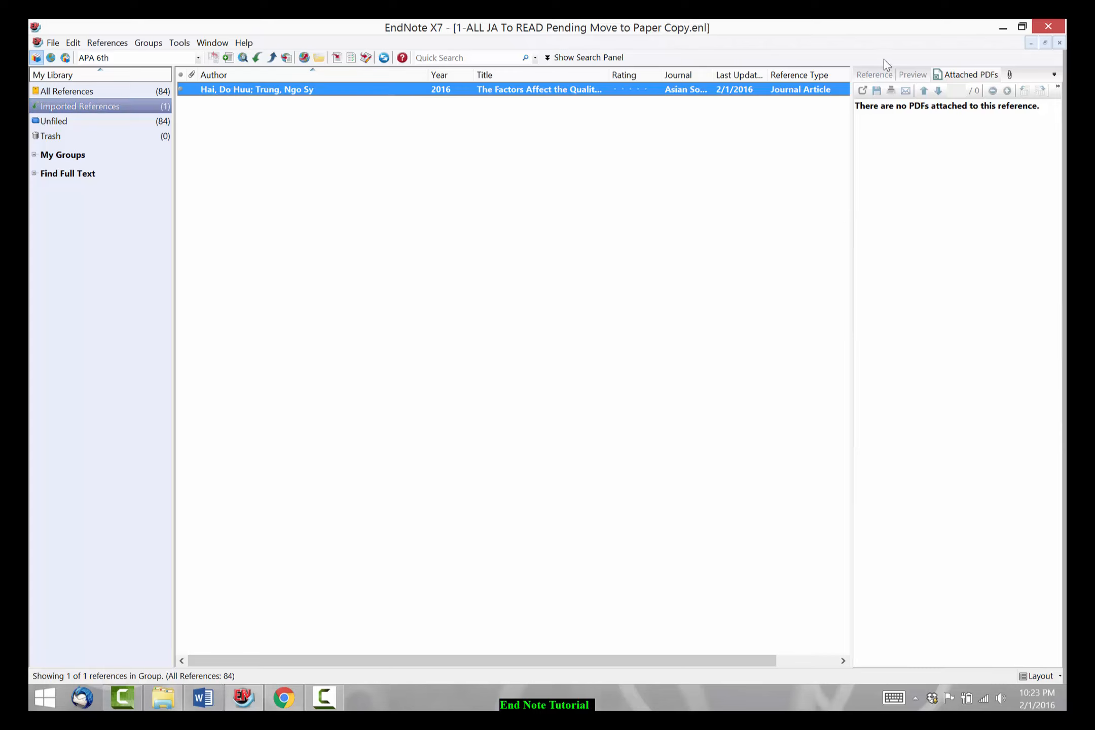
{"action": "left_click", "coordinate": [873, 76]}
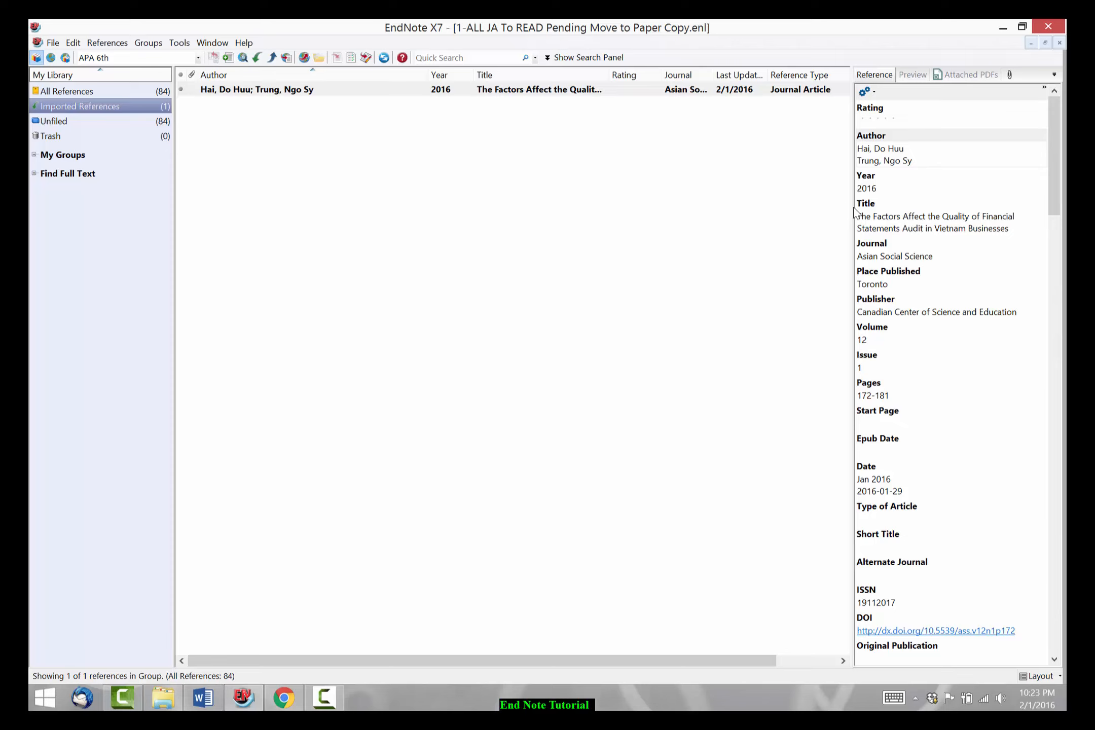
- Show the imported reference's APA 6th preview, widen the preview area, and select the reference in the library
{"action": "left_click", "coordinate": [921, 75]}
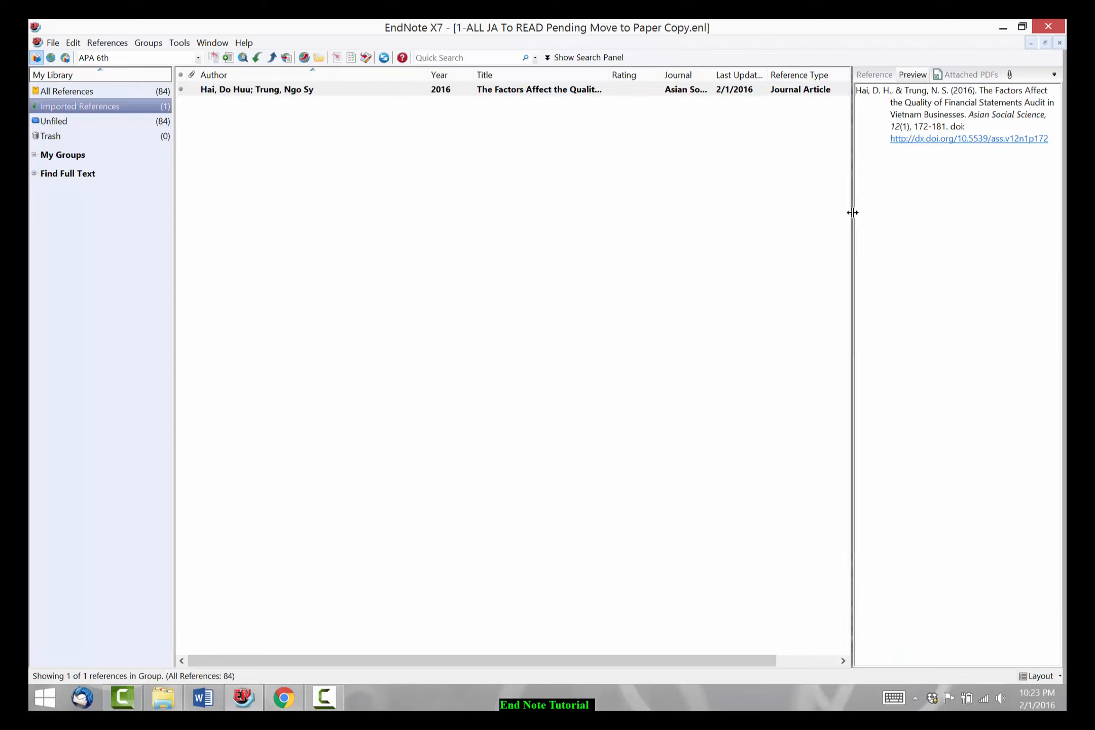
{"action": "left_click_drag", "start_coordinate": [852, 213], "coordinate": [798, 221]}
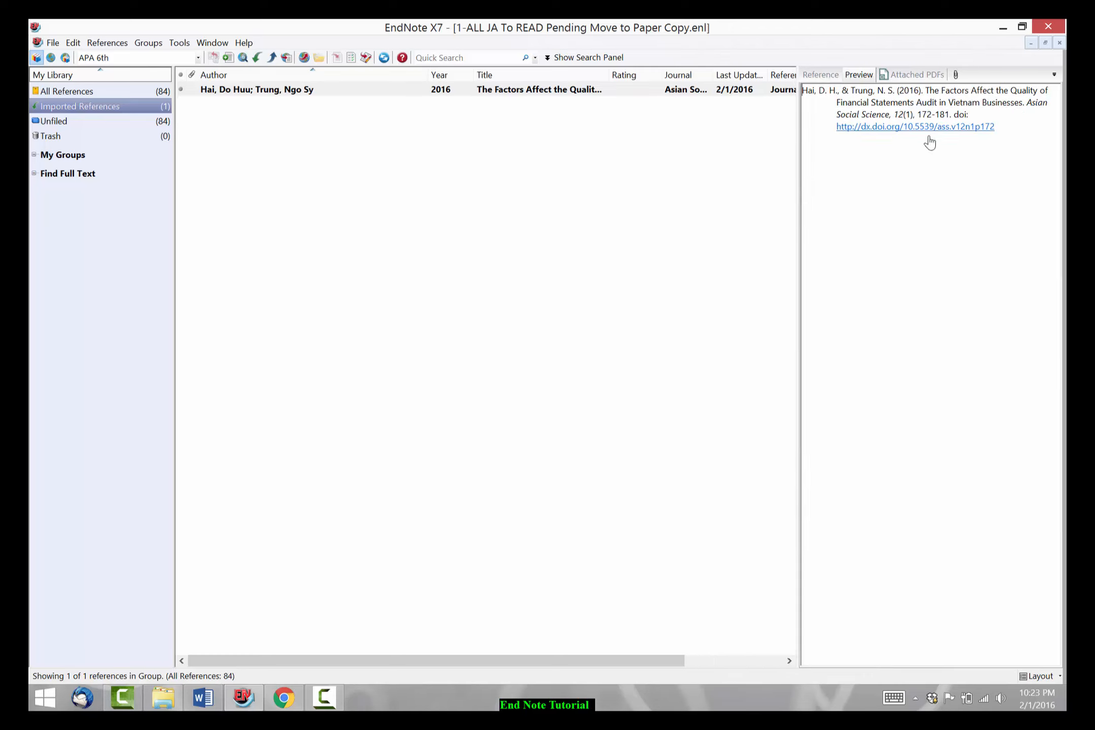
{"action": "left_click", "coordinate": [415, 93]}
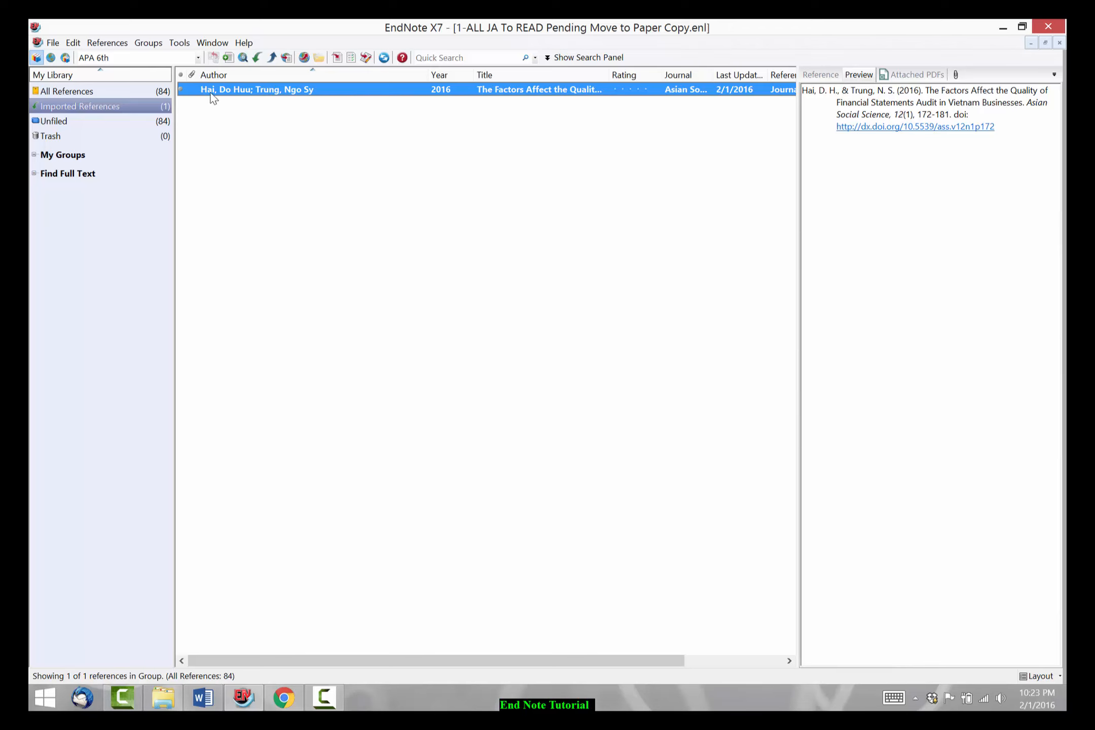
- Switch to Word and place the cursor after "Auditor independence" in Document1
{"action": "left_click", "coordinate": [203, 697]}
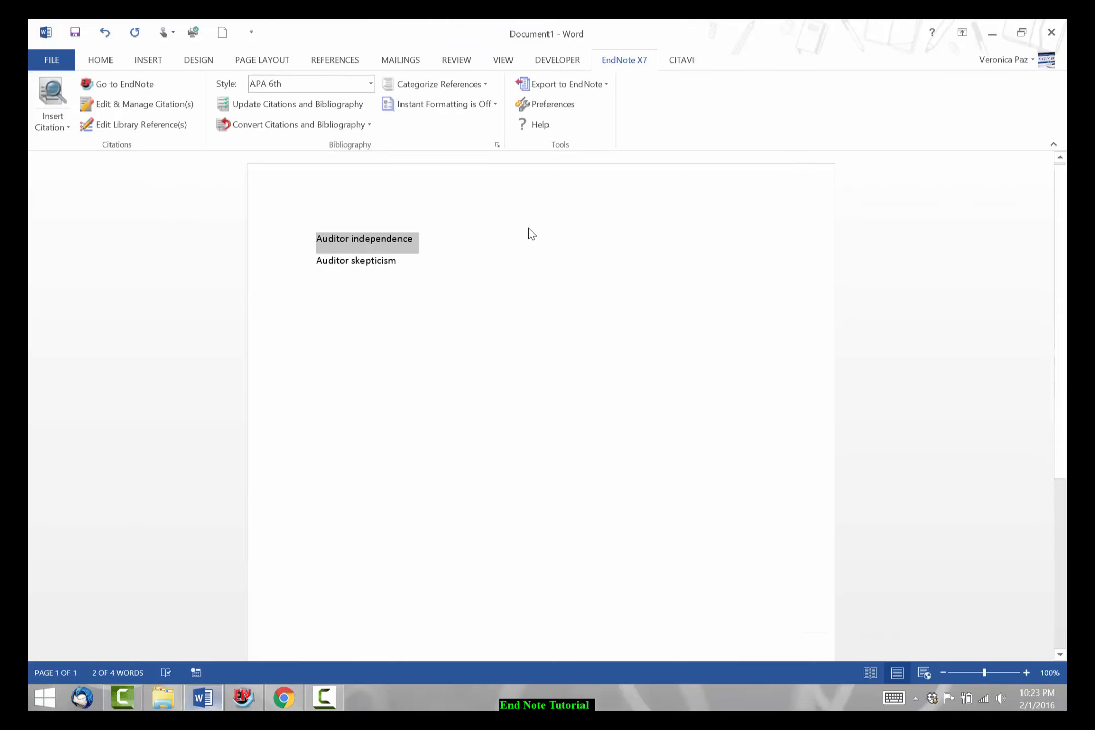
{"action": "left_click", "coordinate": [475, 234]}
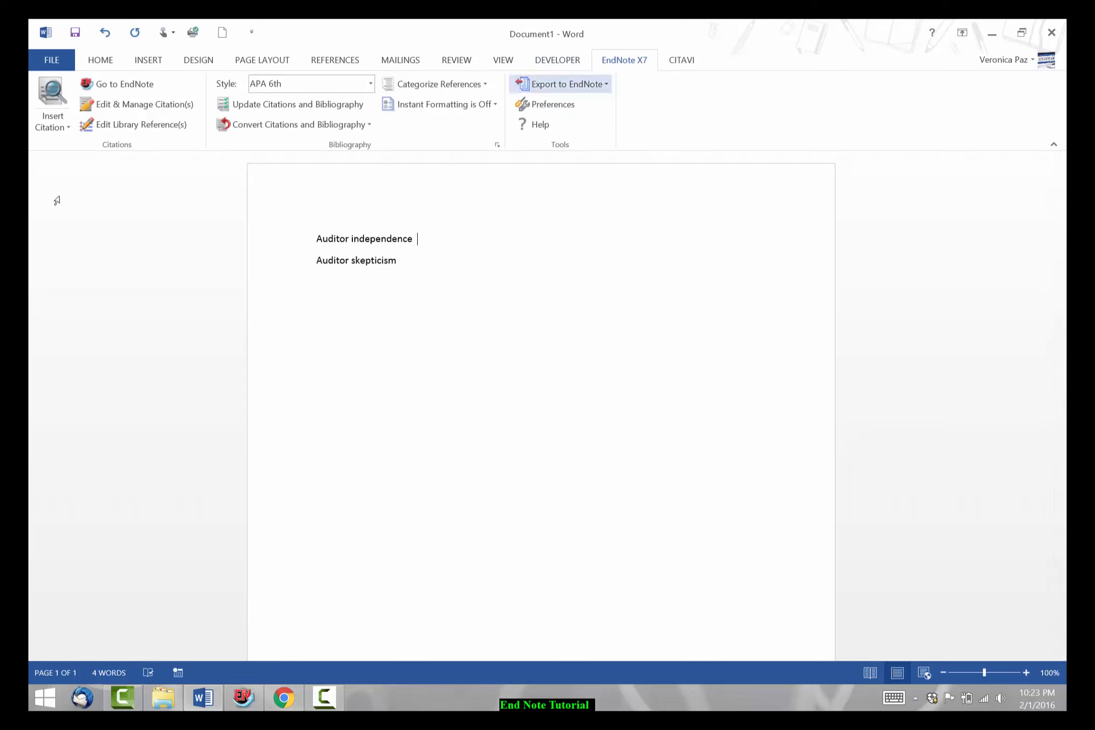
{"action": "left_click", "coordinate": [53, 124]}
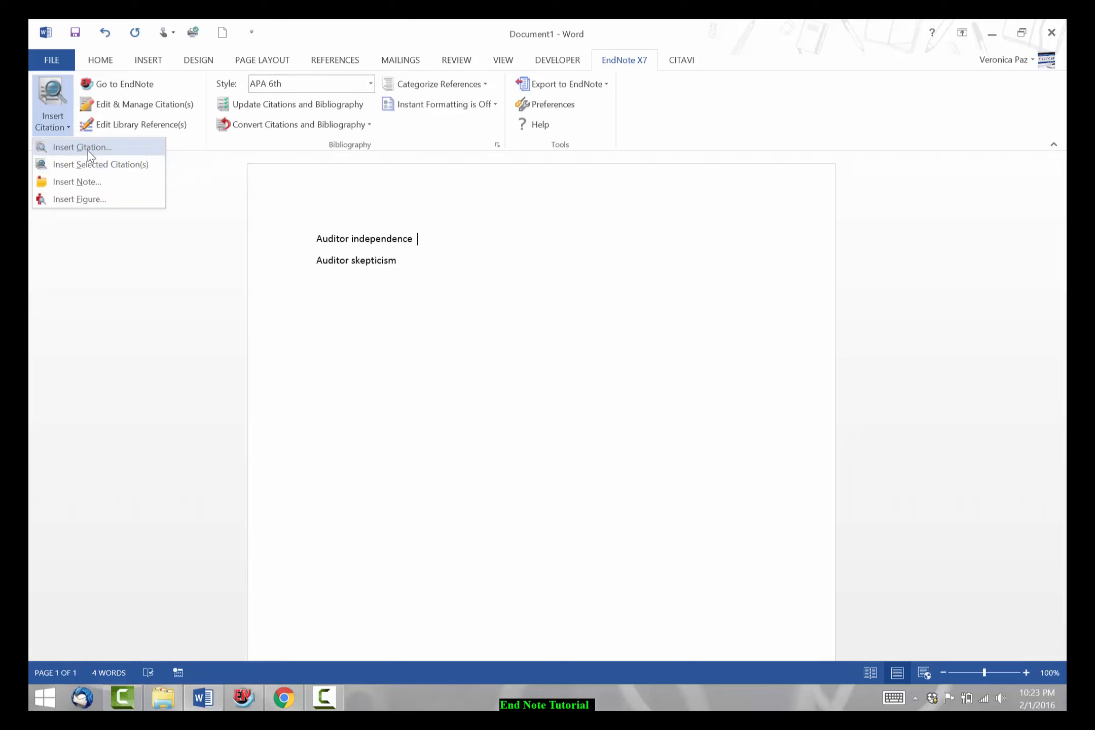
{"action": "left_click", "coordinate": [88, 151]}
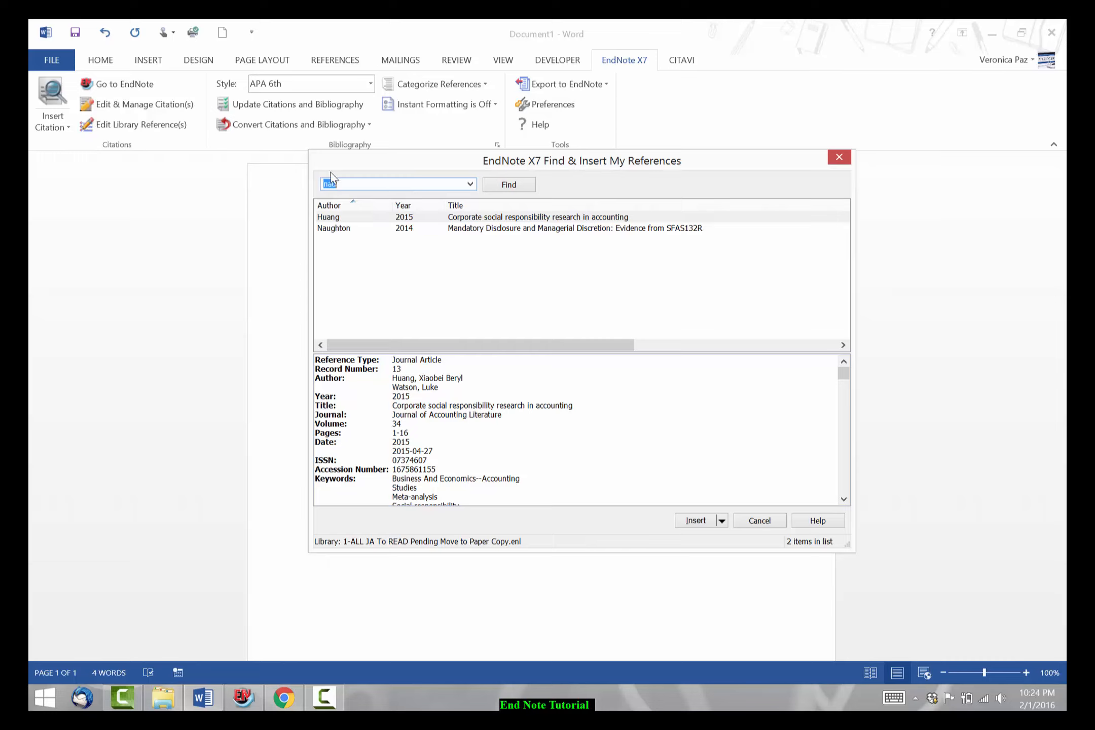
{"action": "left_click", "coordinate": [494, 232]}
{"action": "left_click", "coordinate": [481, 218]}
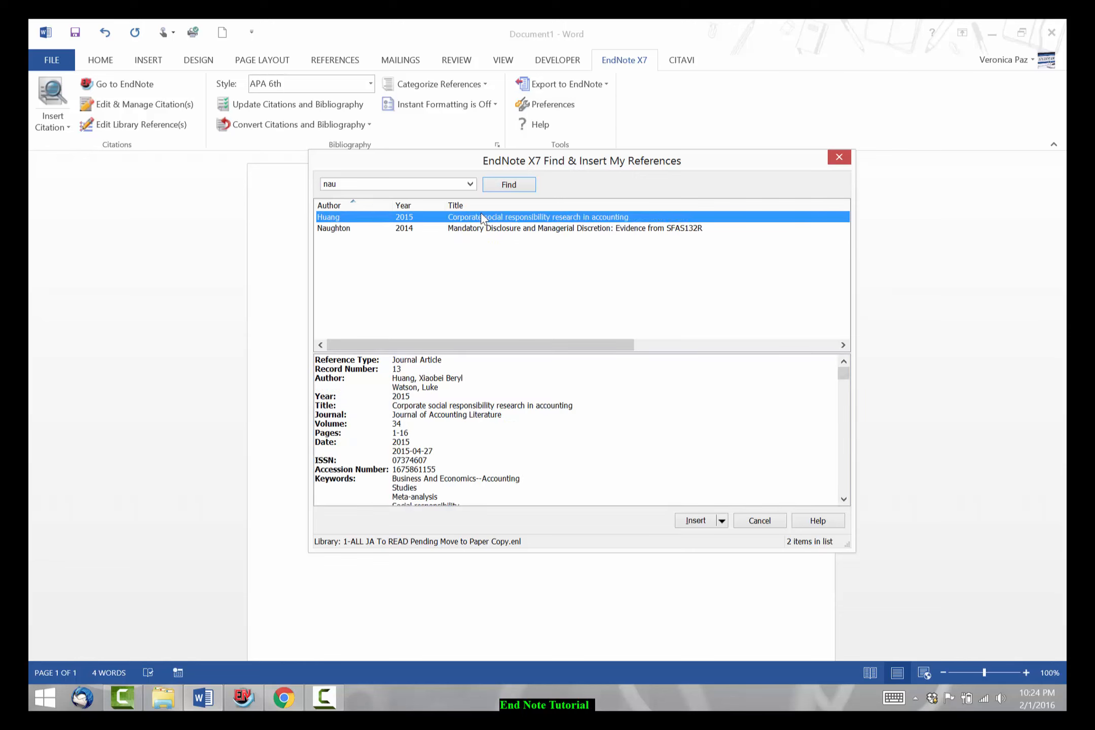
{"action": "left_click", "coordinate": [843, 156]}
- Insert the reference selected in EndNote as a citation after "Auditor independence", and check it briefly in the EndNote library
{"action": "left_click", "coordinate": [63, 129]}
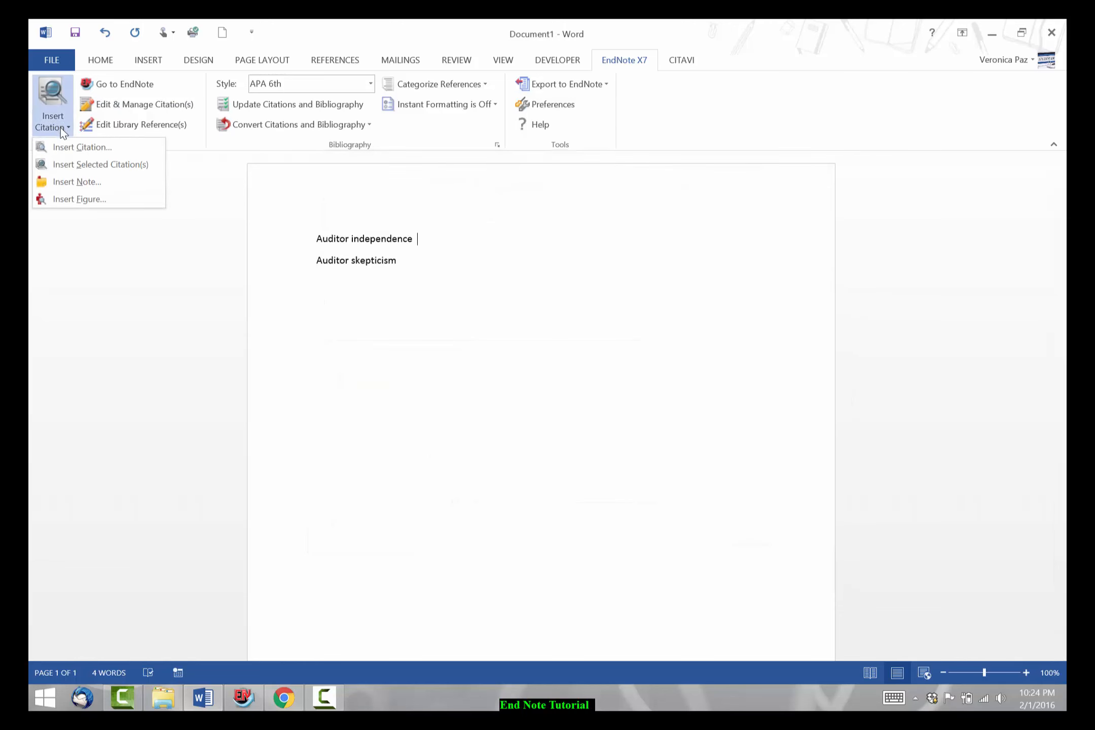
{"action": "left_click", "coordinate": [67, 164]}
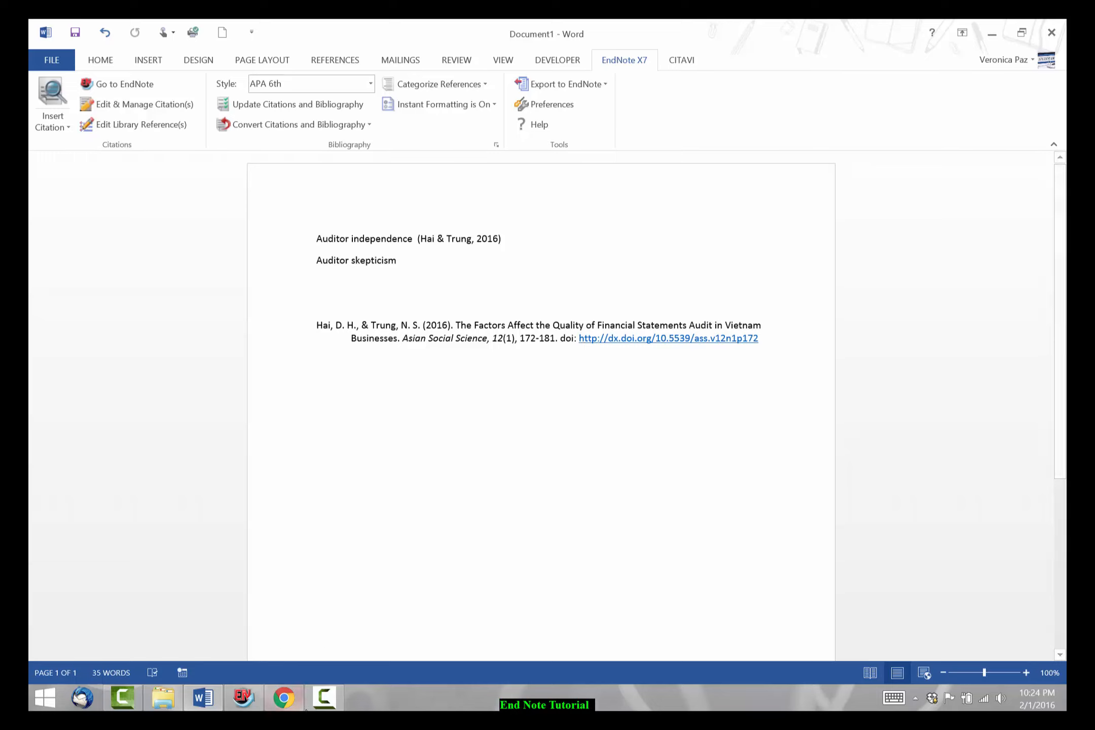
{"action": "left_click", "coordinate": [247, 704]}
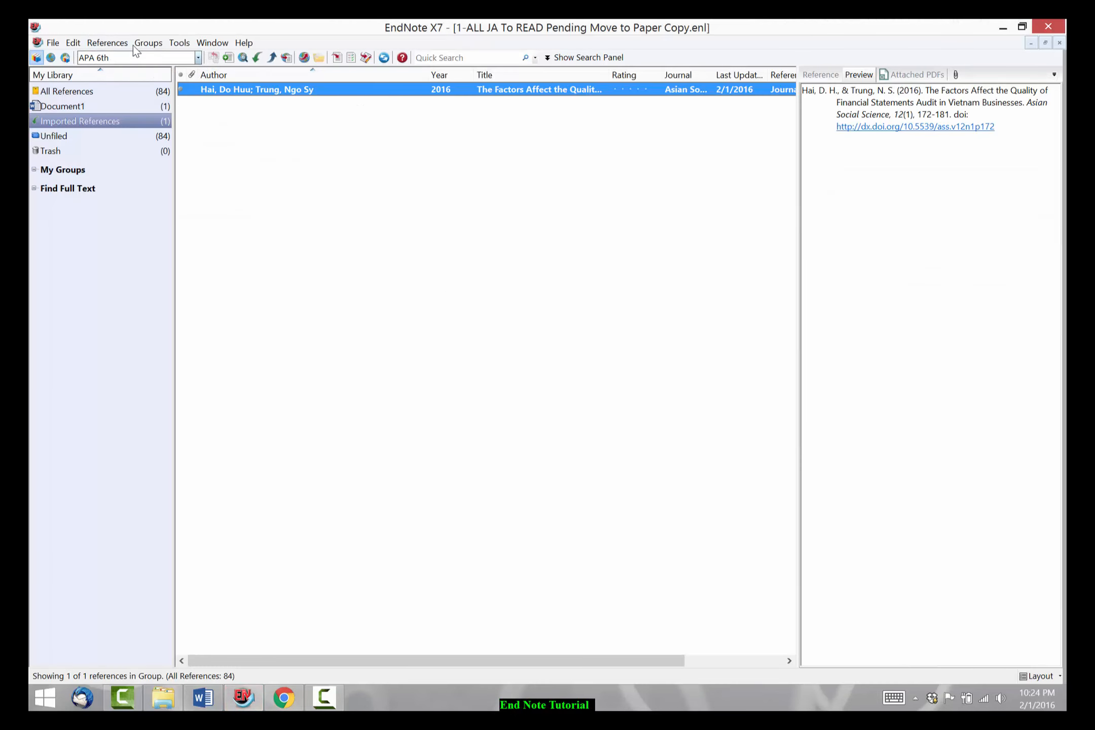
{"action": "left_click", "coordinate": [203, 698]}
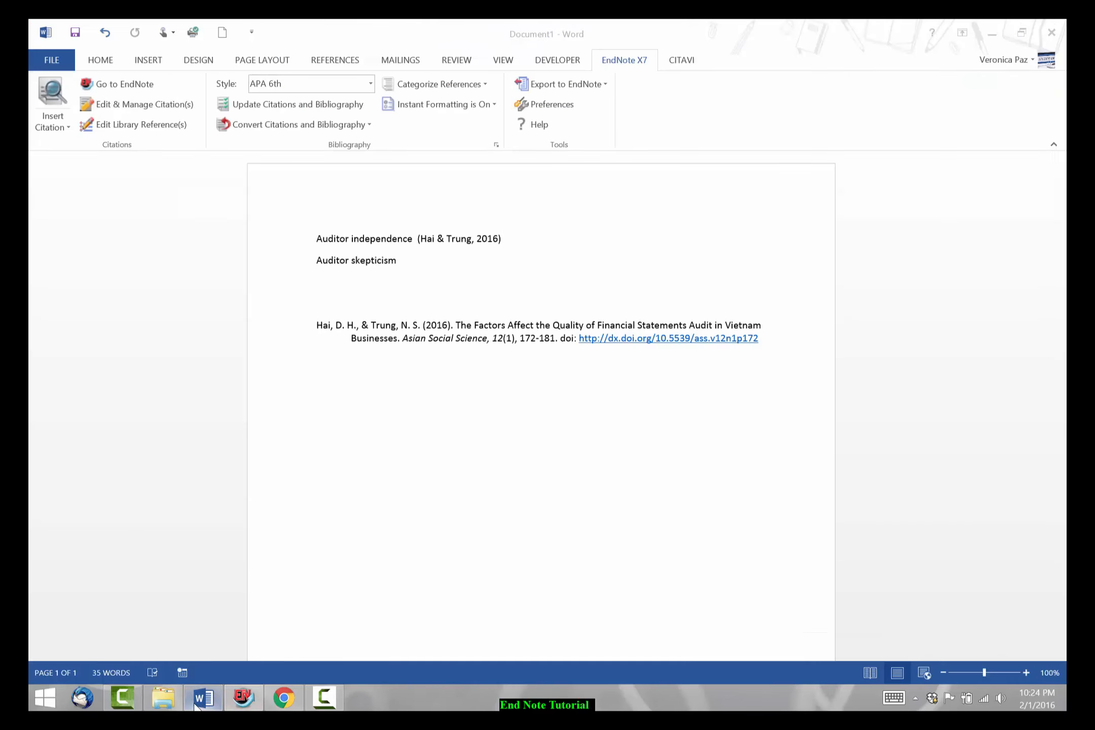
- After "Auditor skepticism", enter a surname and cite "Corporate social responsibility research in accounting" displayed as Author (Year)
{"action": "left_click", "coordinate": [432, 256]}
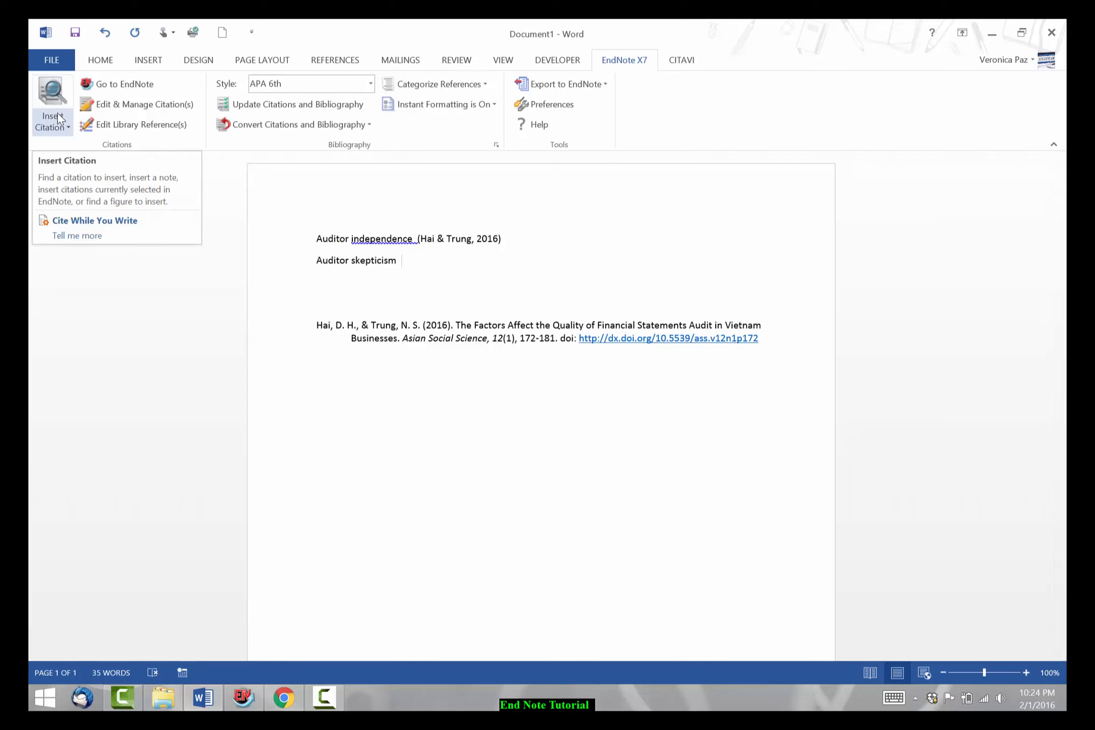
{"action": "type", "text": "Paz"}
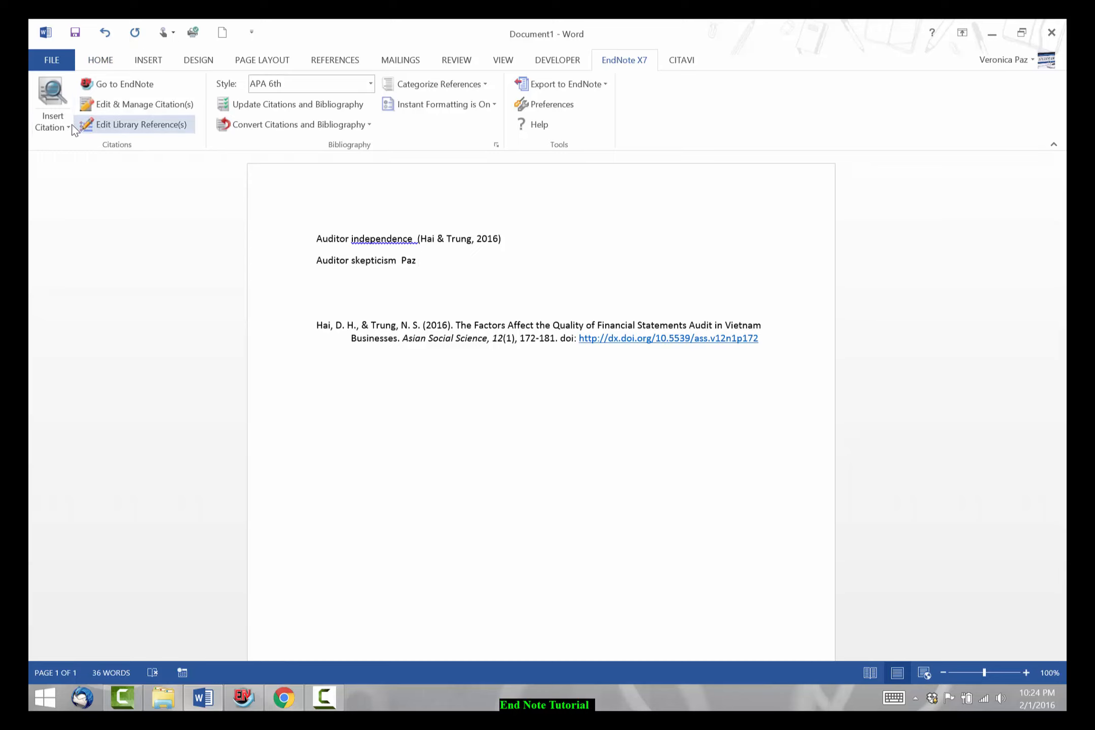
{"action": "left_click", "coordinate": [68, 127]}
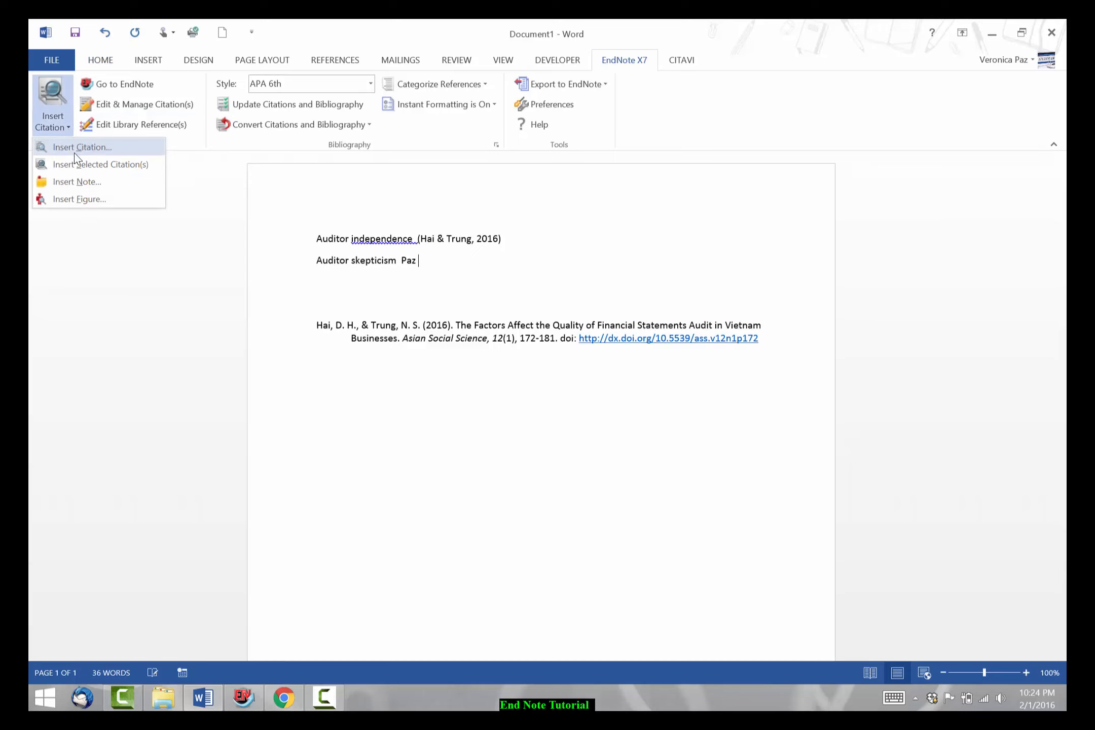
{"action": "left_click", "coordinate": [74, 152]}
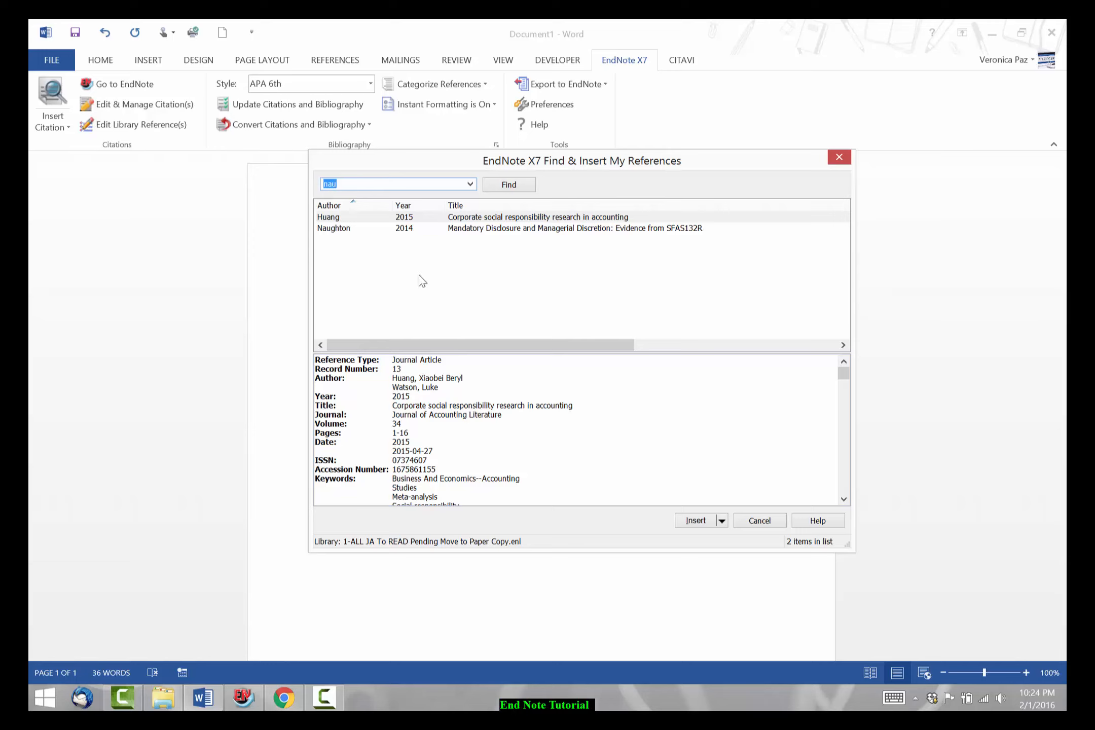
{"action": "left_click", "coordinate": [485, 218]}
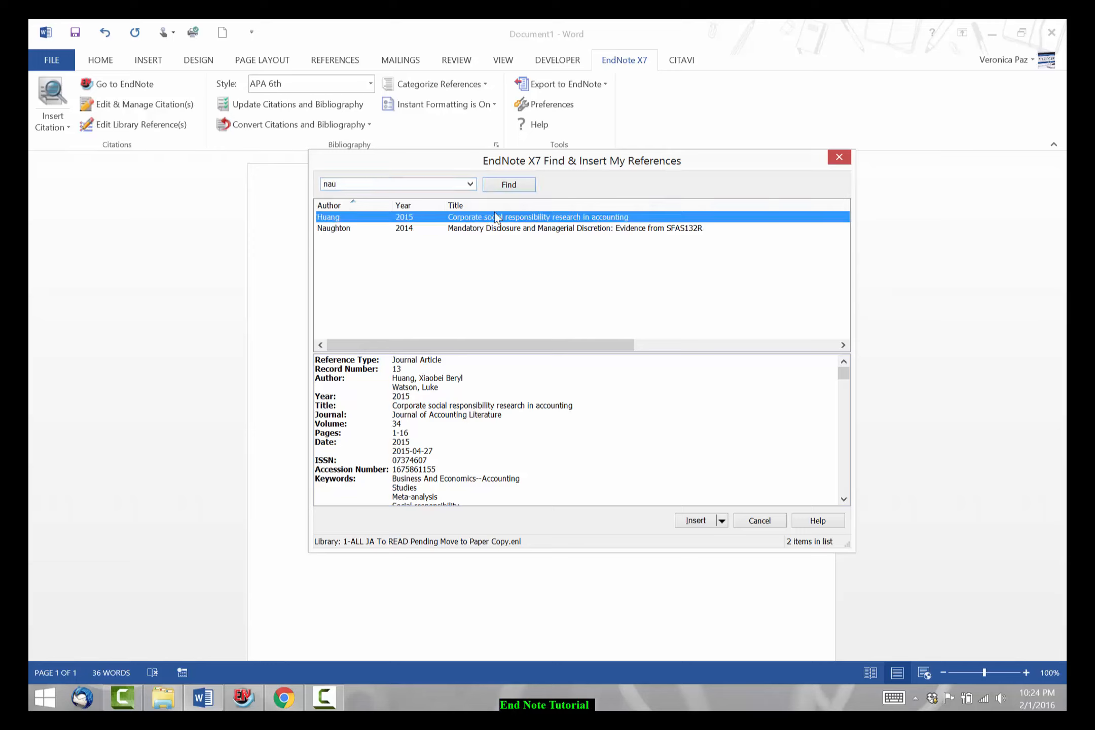
{"action": "left_click", "coordinate": [722, 521]}
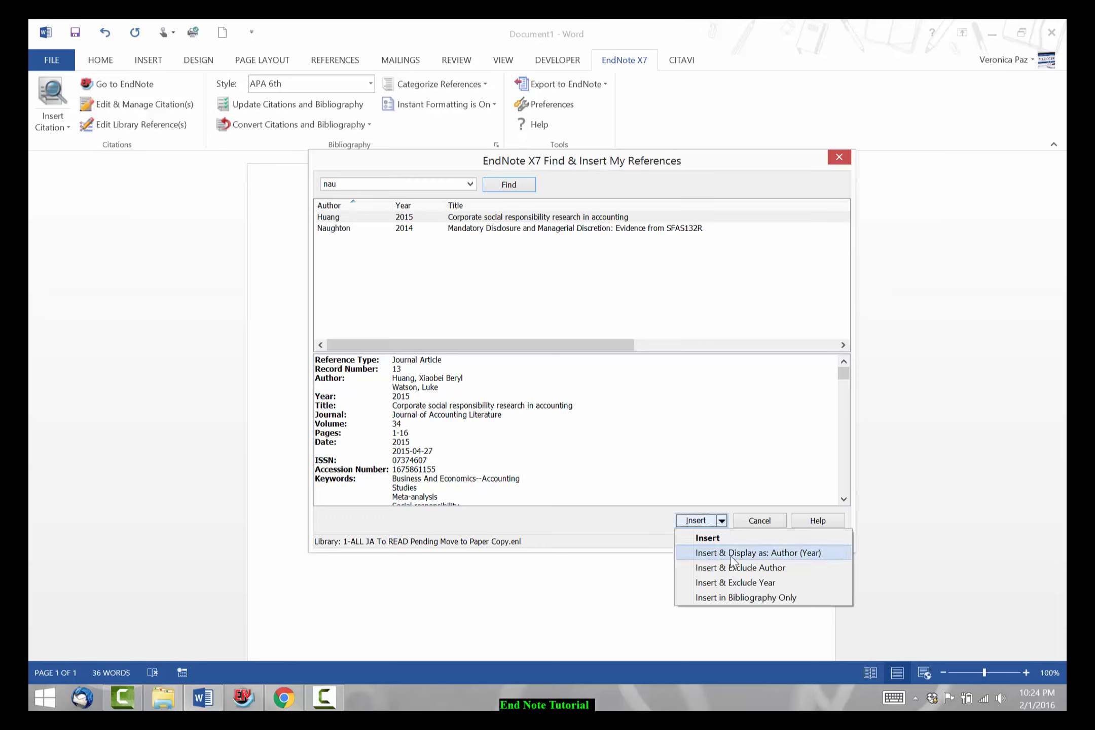
{"action": "left_click", "coordinate": [799, 554]}
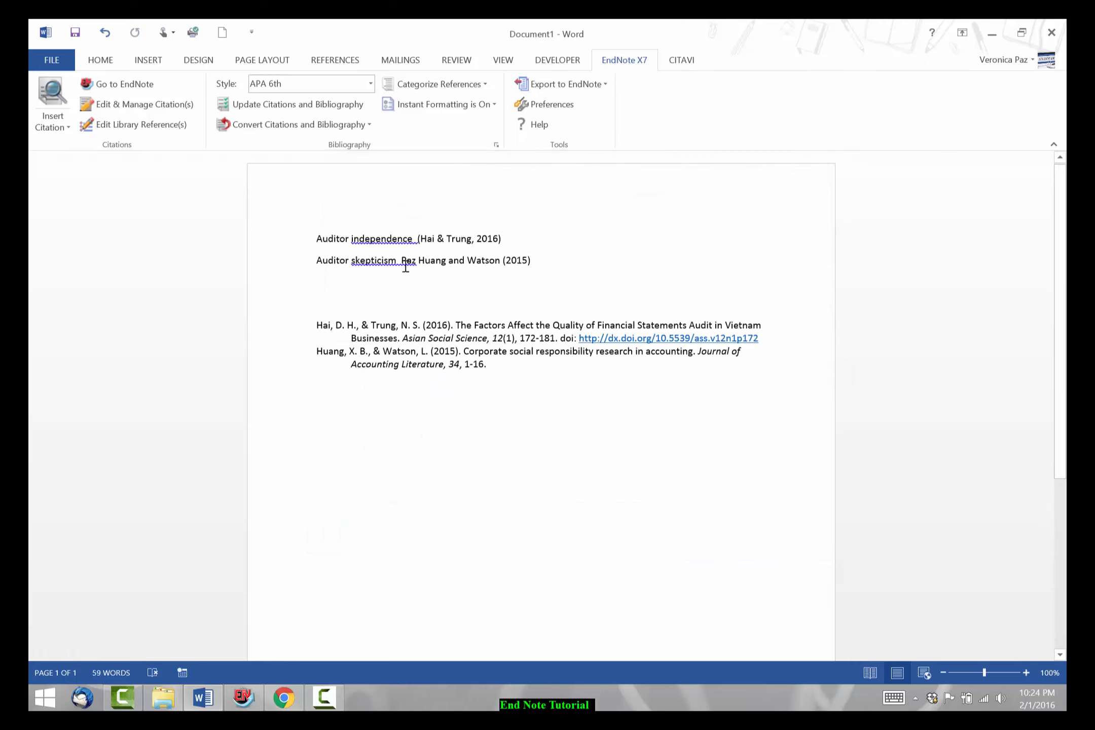
- Update the document's EndNote citations and bibliography in APA 6th style
{"action": "left_click", "coordinate": [409, 262]}
{"action": "left_click", "coordinate": [253, 105]}
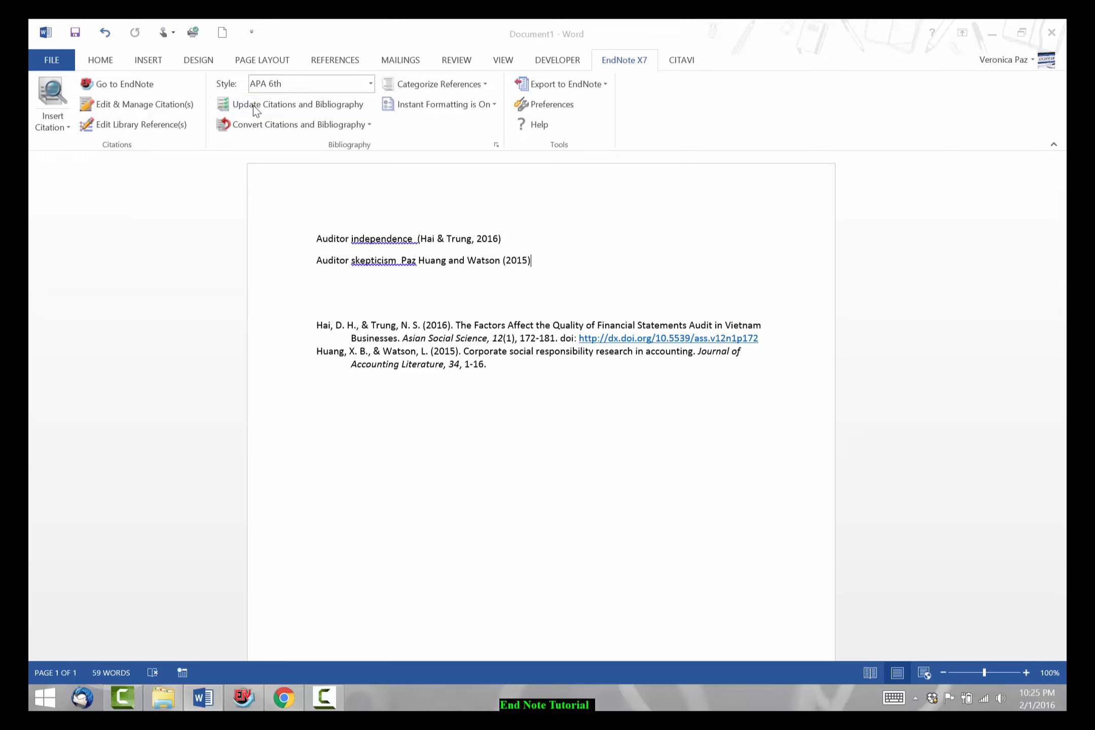